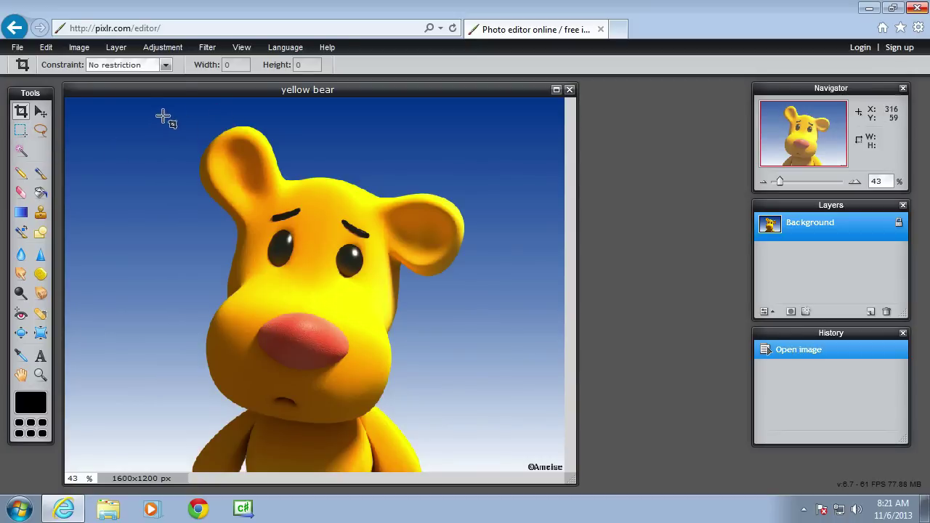
Step: Drag a 995 × 1144 px crop box over the yellow bear, without applying it
drag(164, 114, 474, 471)
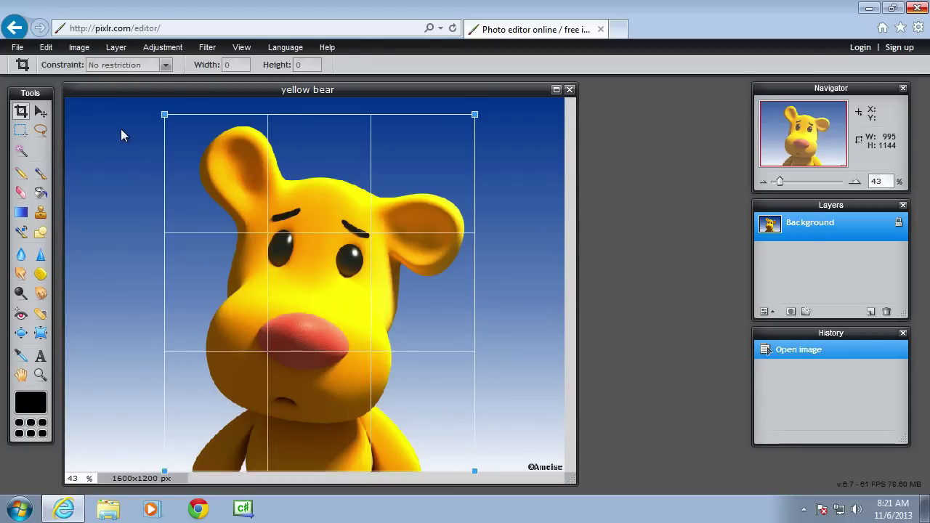
Step: Cancel the crop, trace a freehand lasso down the bear's left side, then undo it
click(41, 131)
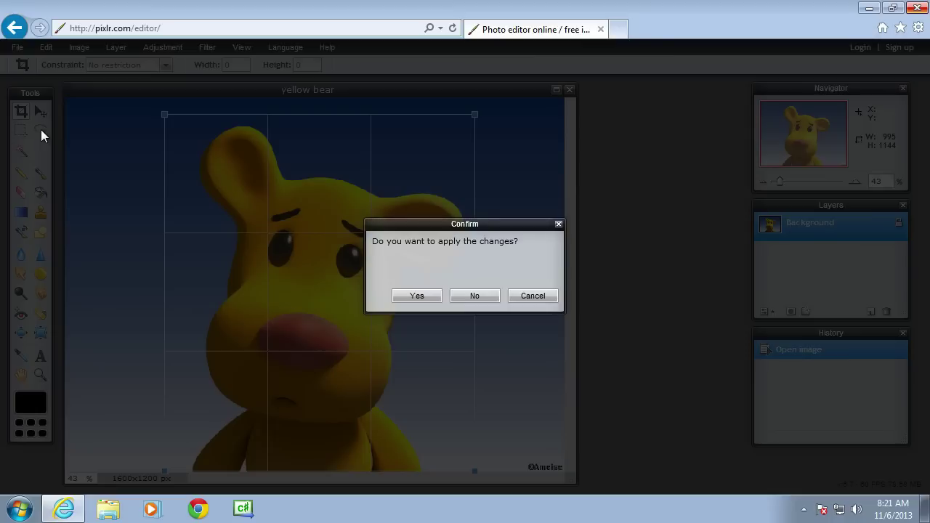
key(Escape)
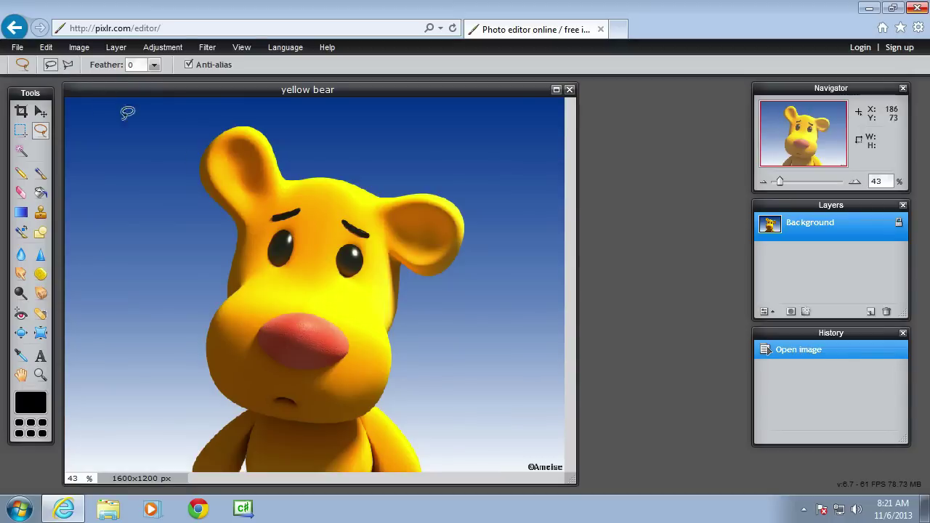
mouse_move(184, 138)
mouse_down()
mouse_move(201, 400)
mouse_move(210, 409)
mouse_move(180, 444)
mouse_move(180, 472)
mouse_up()
key(ctrl+z)
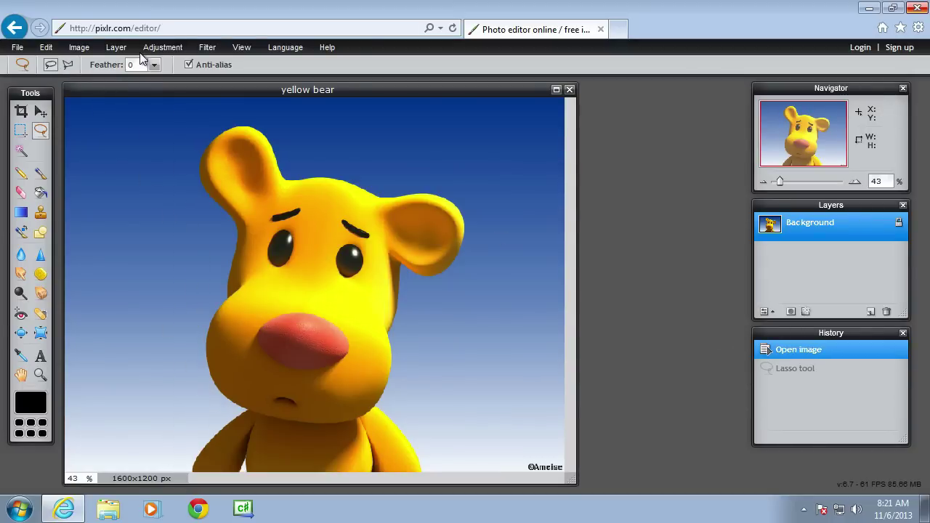
Step: Start a polygon lasso outline along the bear's ear, then abandon it unfinished
click(68, 65)
click(201, 169)
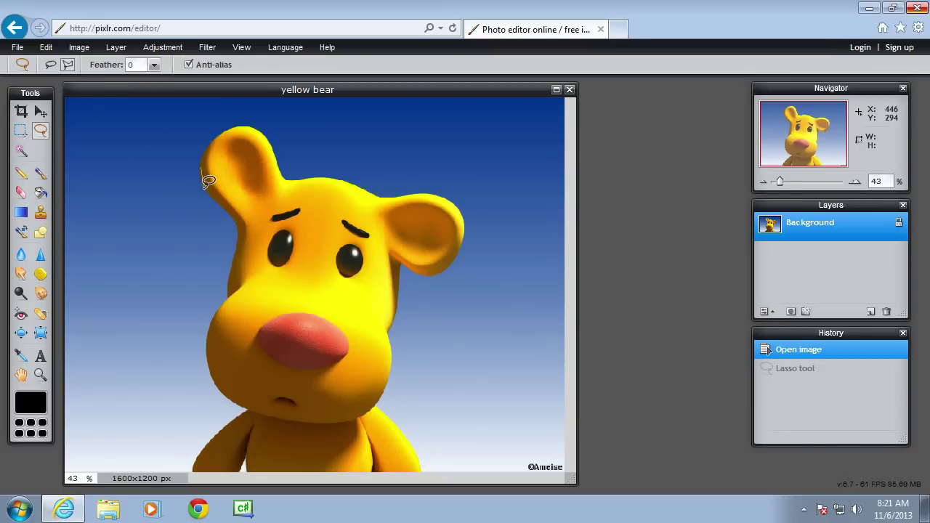
drag(207, 181, 215, 192)
key(v)
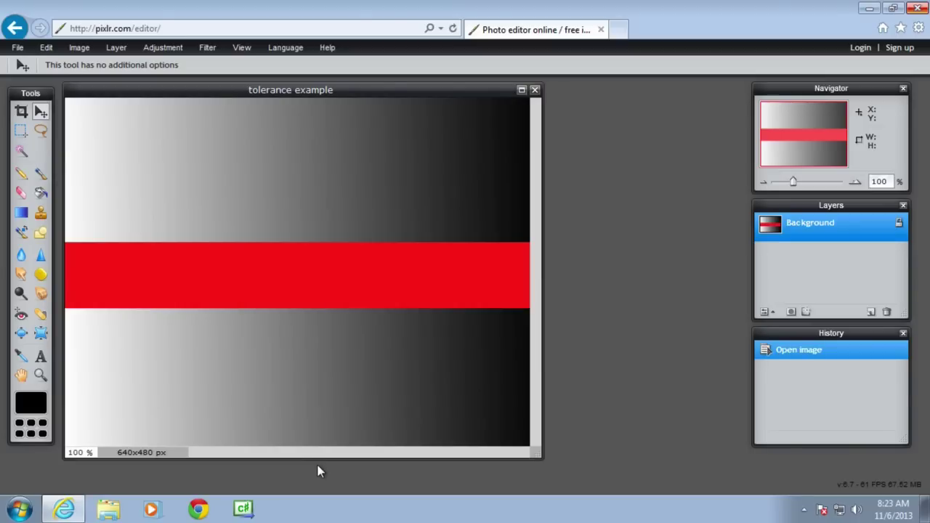
Step: With the Magic Wand at tolerance 10, select the light strip at the gradient's upper left
click(21, 151)
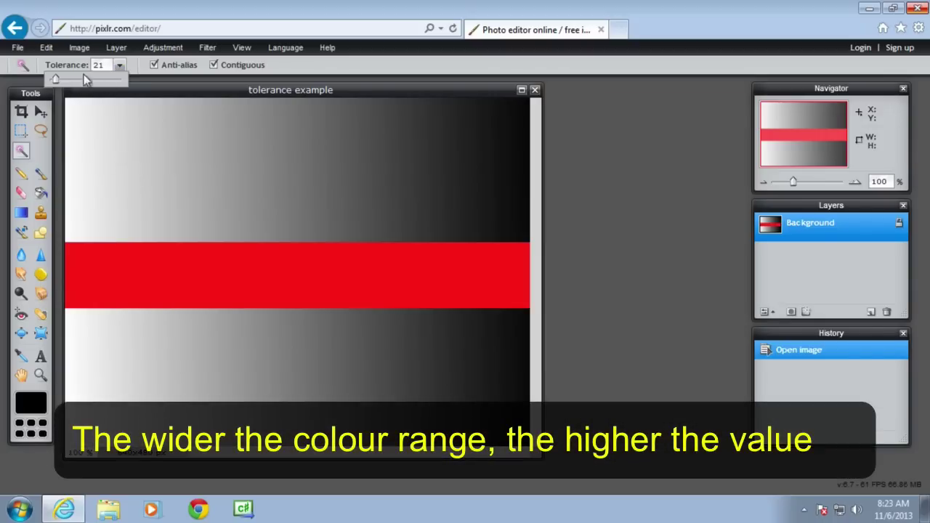
click(90, 64)
double_click(88, 64)
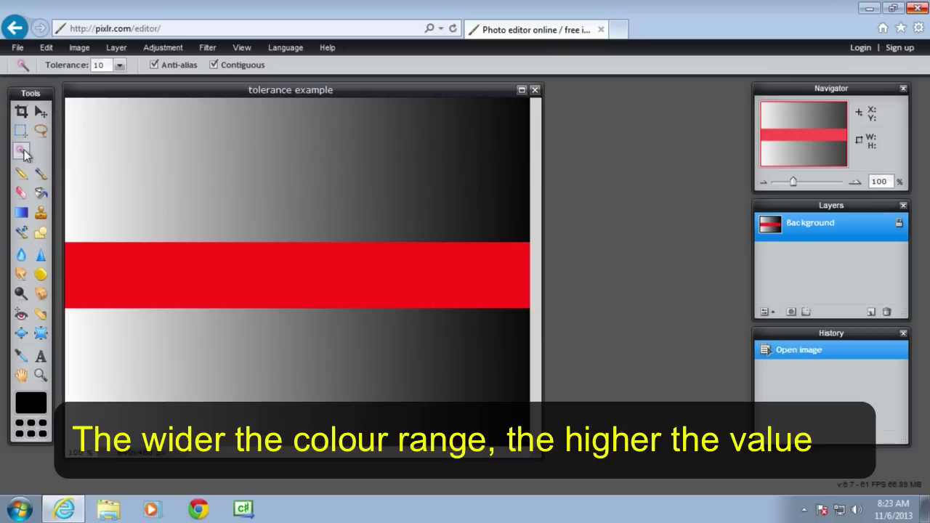
click(95, 141)
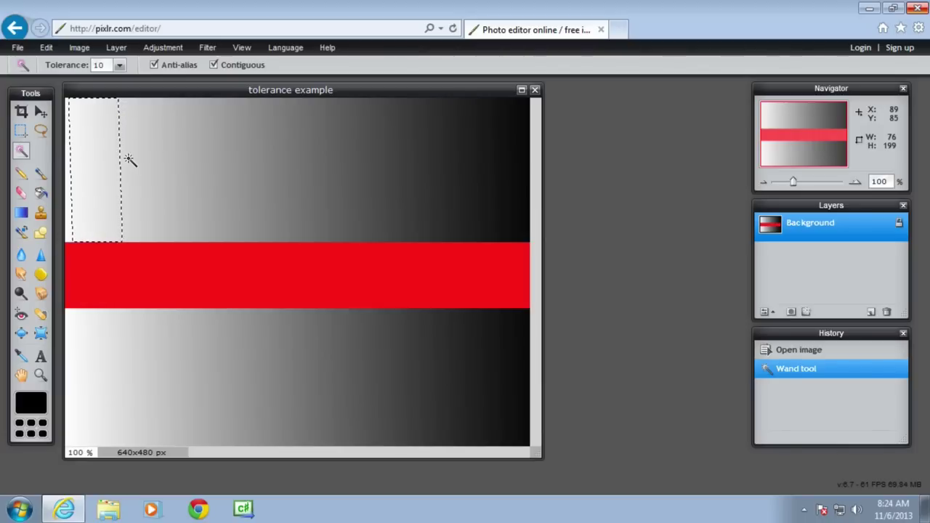
Step: Change the wand tolerance to 60 and undo the narrow selection in History
double_click(100, 65)
text(60)
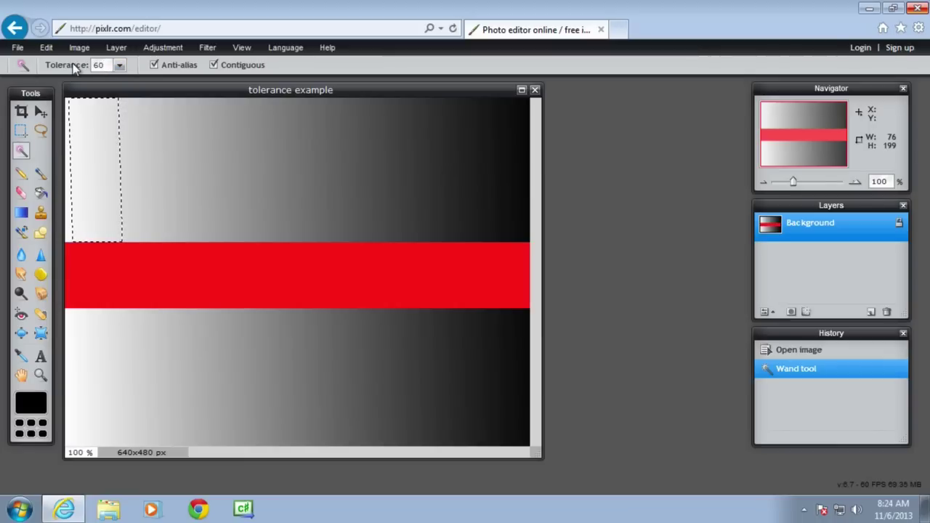
click(797, 351)
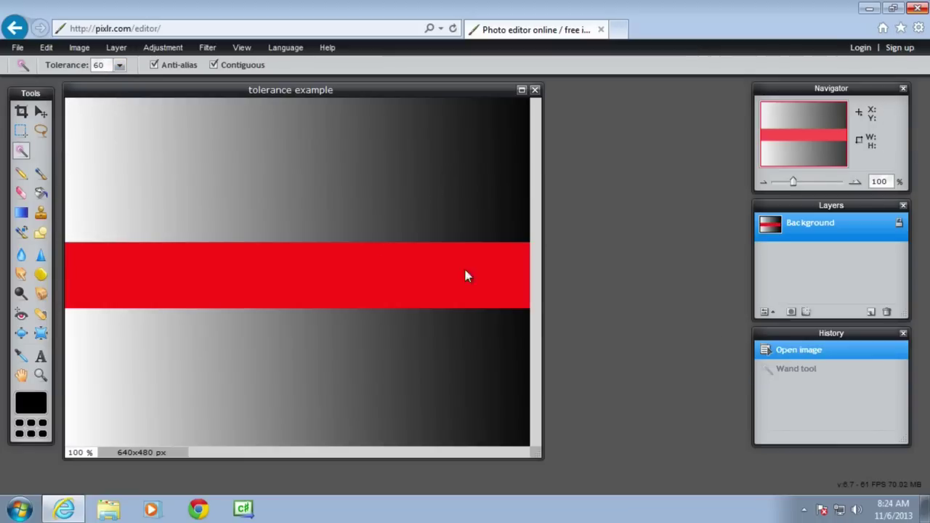
Step: Select the light upper-left gray area at tolerance 60, undo, and reselect it
click(89, 146)
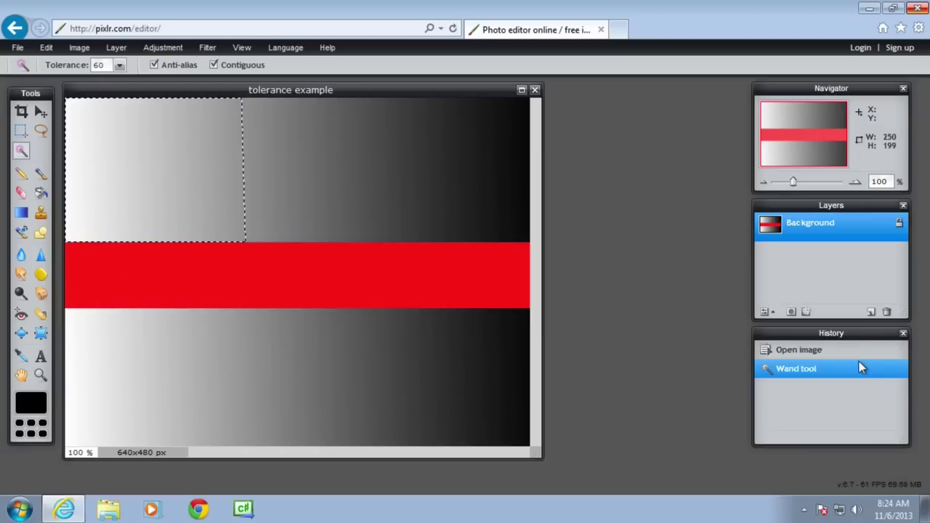
click(808, 351)
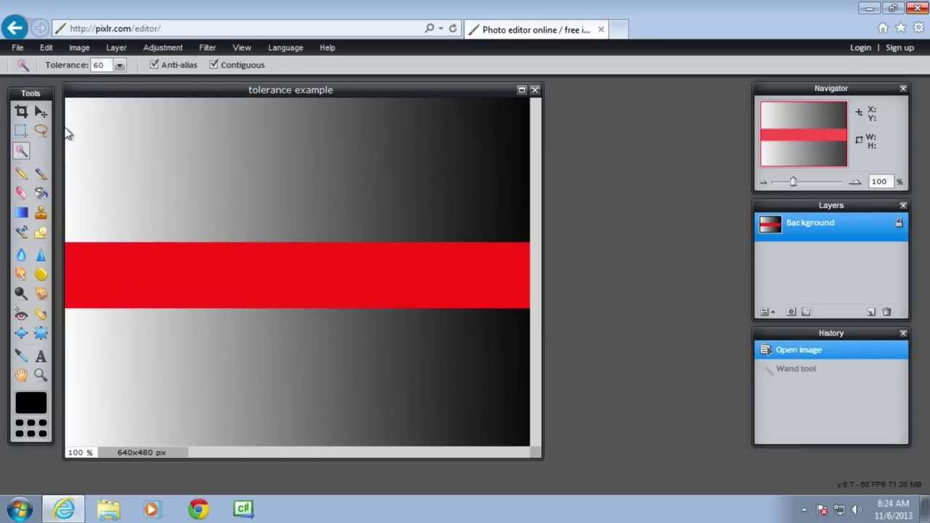
click(99, 131)
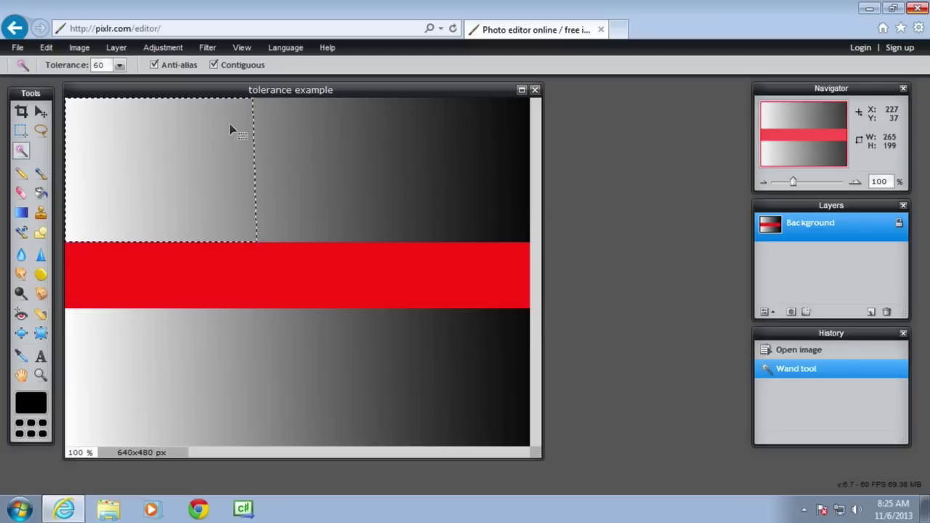
Step: With Contiguous off, select light areas in both gradient bands, then turn Contiguous back on
click(215, 66)
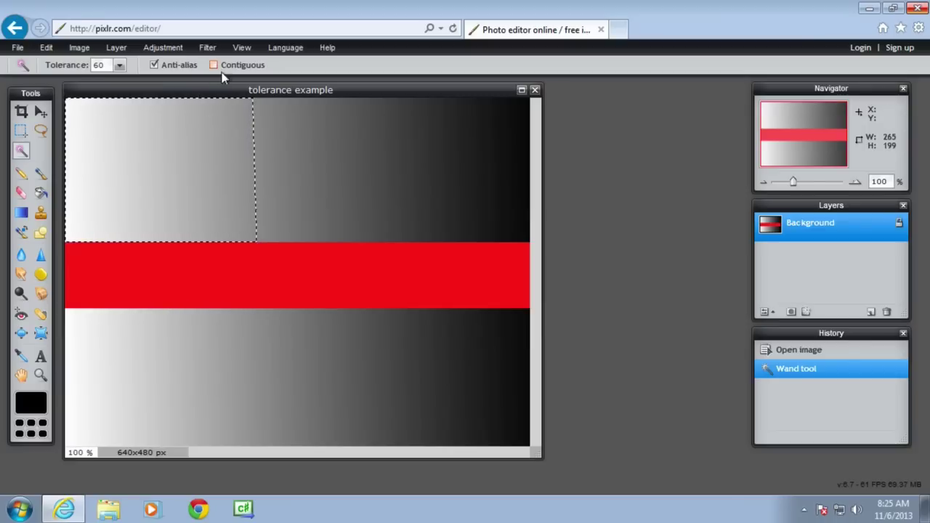
click(770, 351)
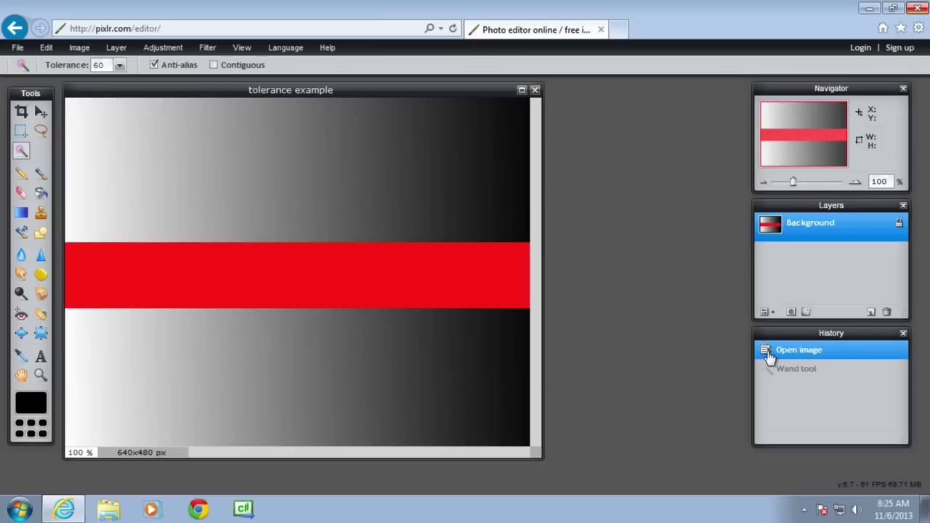
click(111, 132)
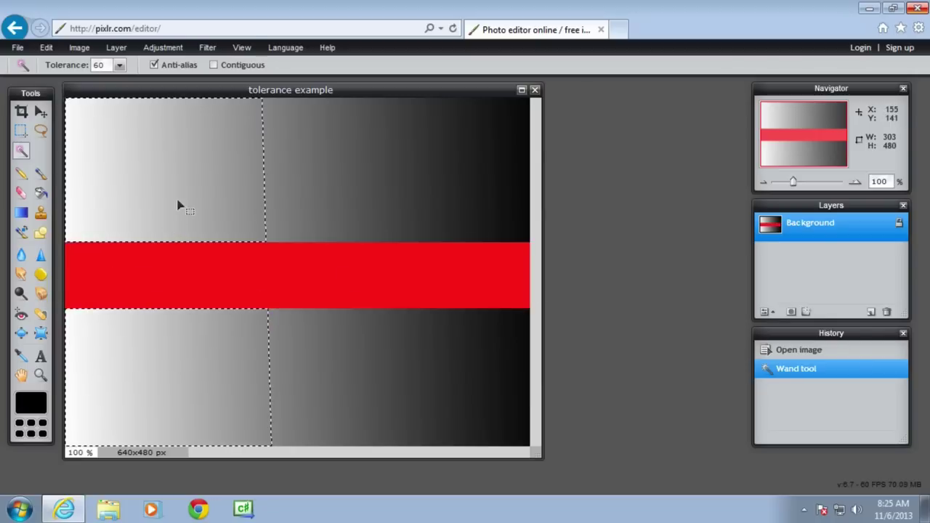
click(214, 65)
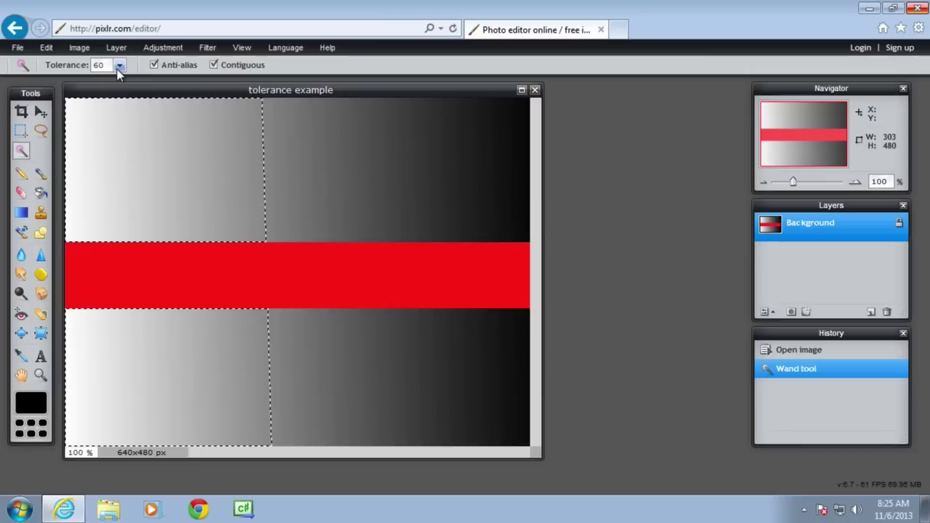
Step: Close the tolerance example without saving and open the yellow bear image from the computer
click(535, 89)
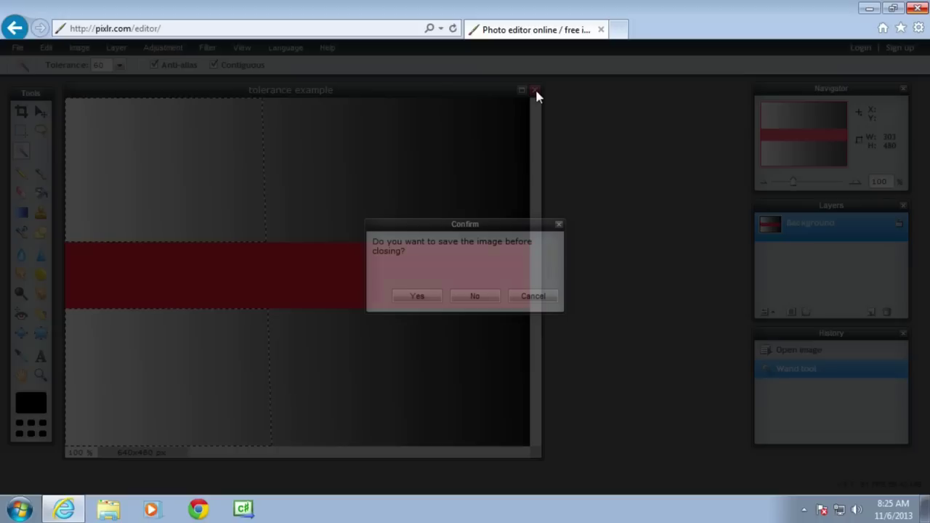
click(472, 296)
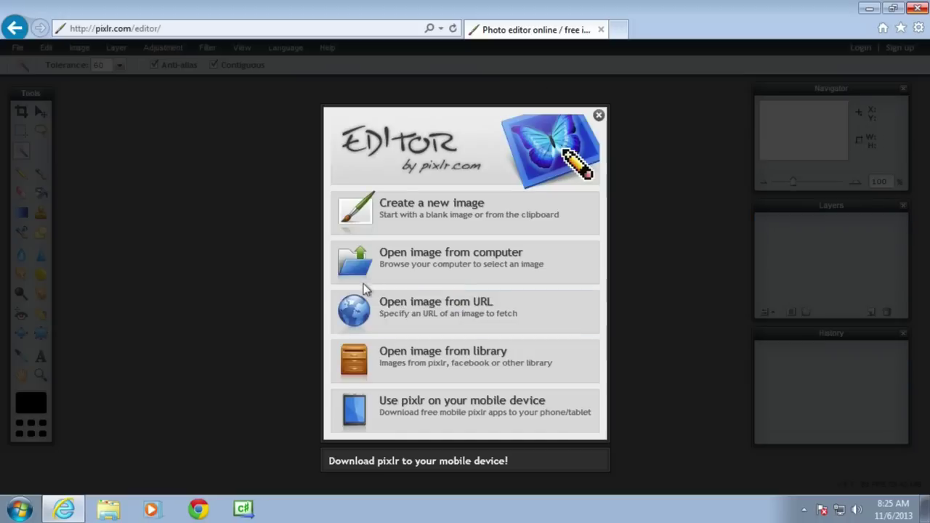
click(397, 264)
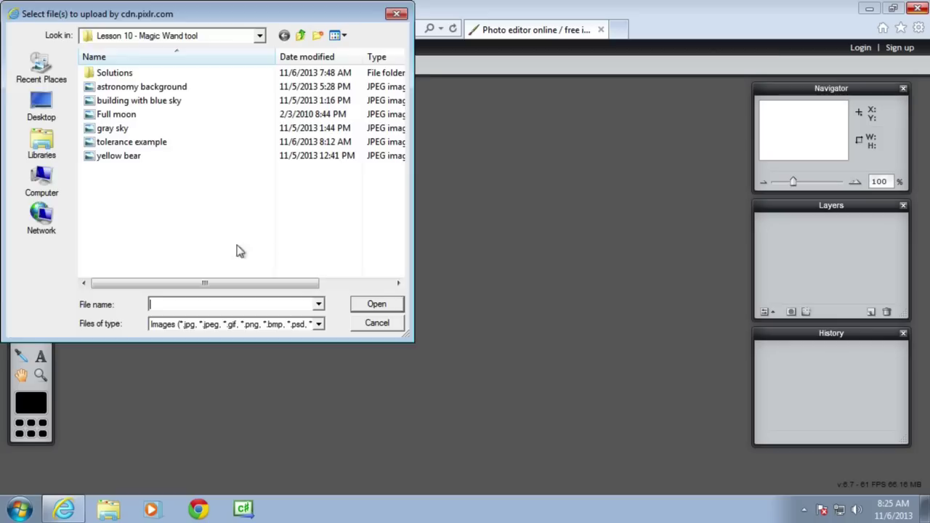
double_click(109, 155)
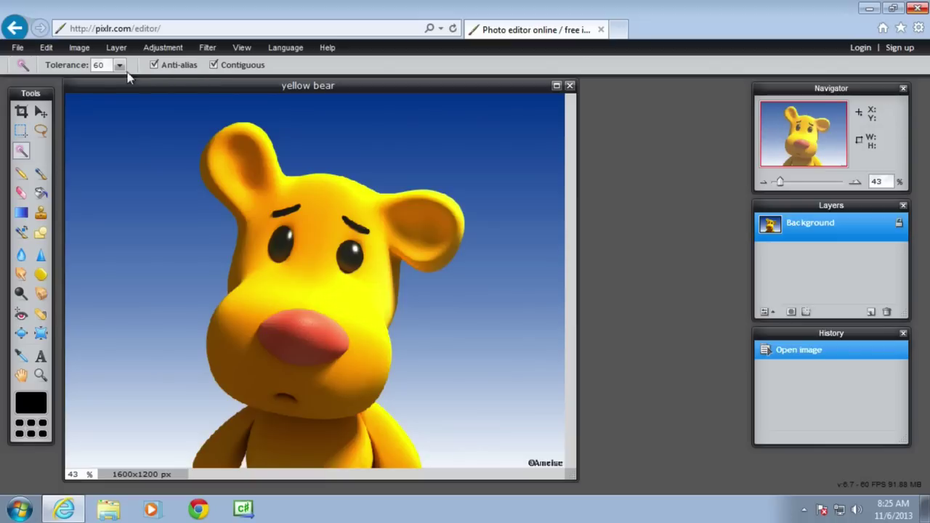
Step: Draw a rectangular marquee around the bear's head and body
click(21, 130)
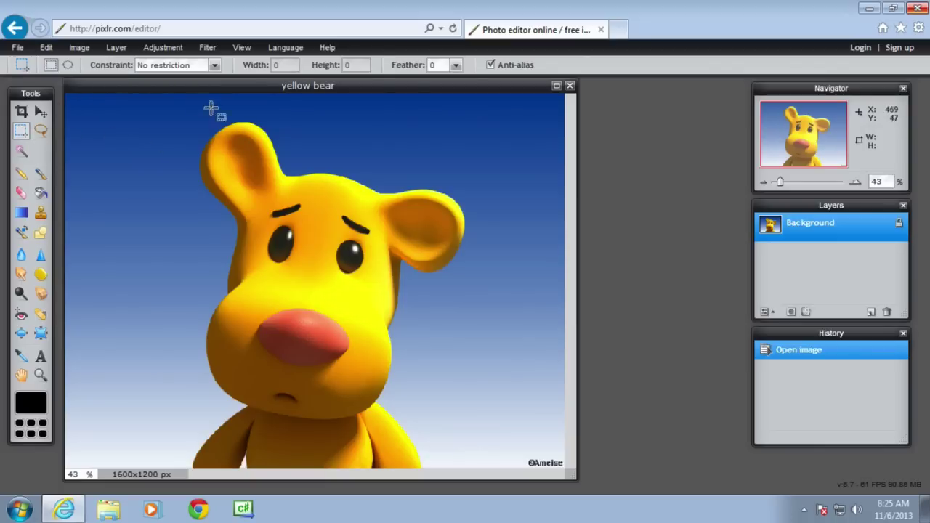
drag(177, 110, 480, 467)
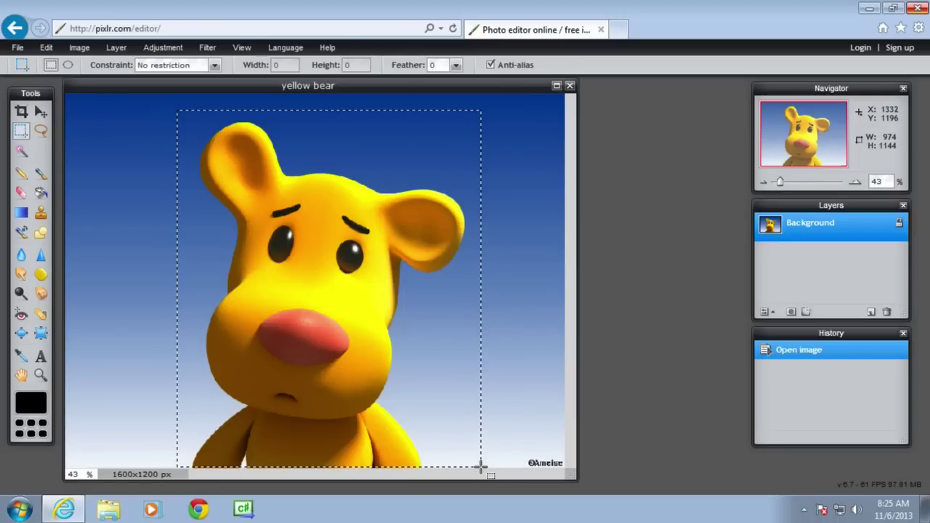
drag(480, 467, 480, 466)
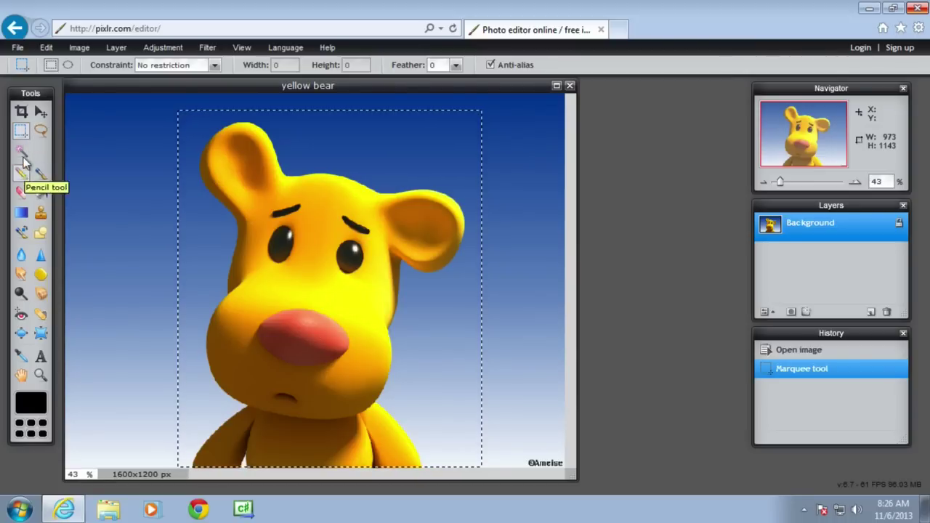
click(21, 150)
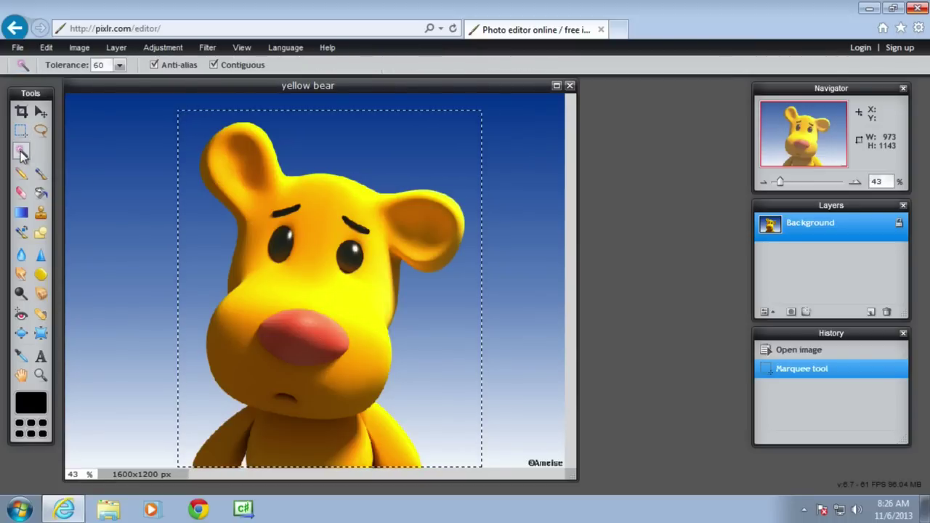
Step: Undo the rectangle and wand-select the blue sky behind the bear
click(791, 352)
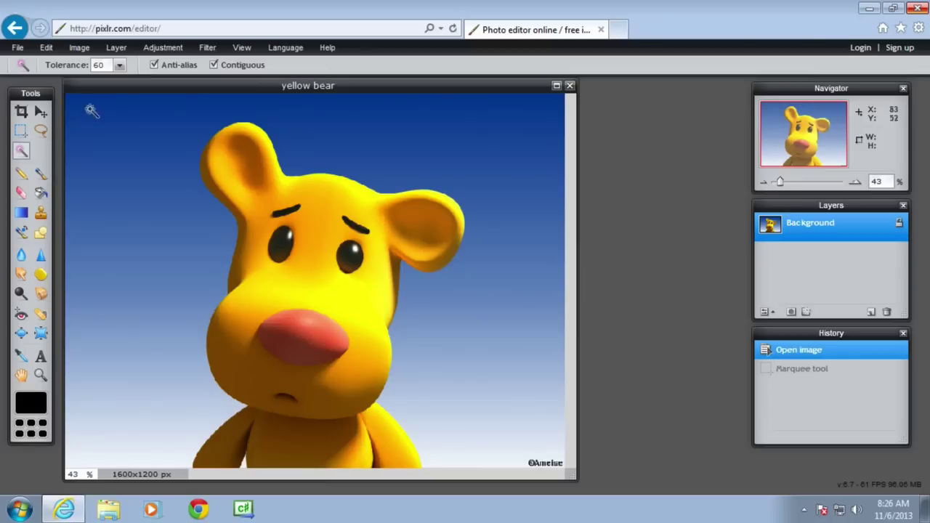
click(120, 66)
double_click(103, 65)
click(129, 130)
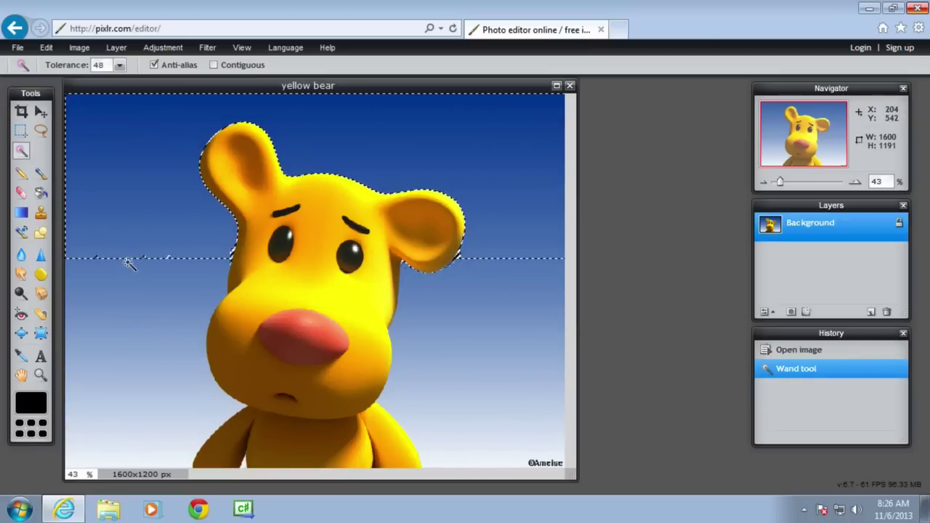
Step: Set tolerance to 96, undo the previous selection, and reselect the blue background
click(119, 65)
double_click(100, 64)
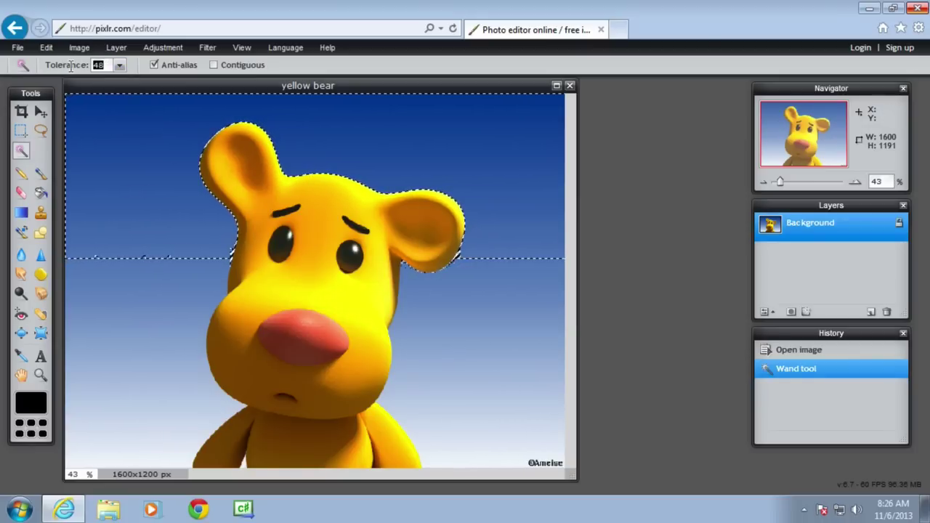
text(96)
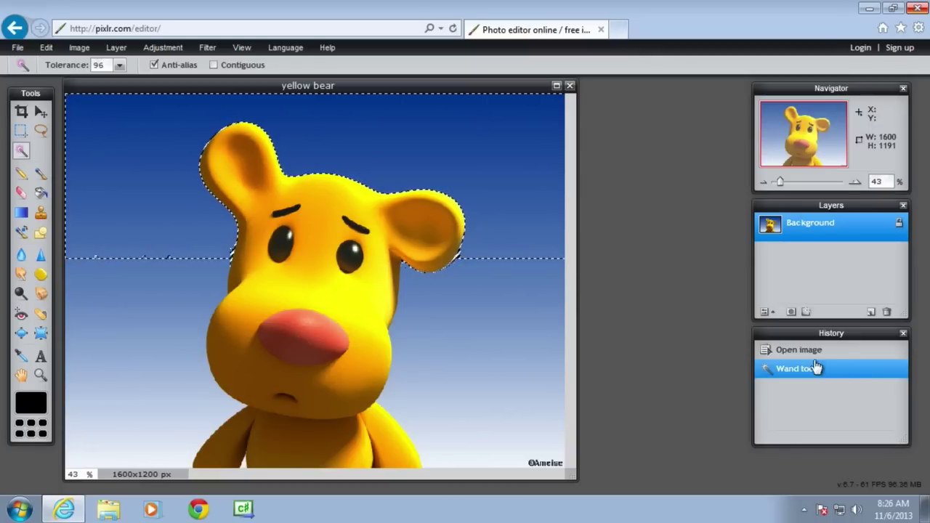
click(789, 352)
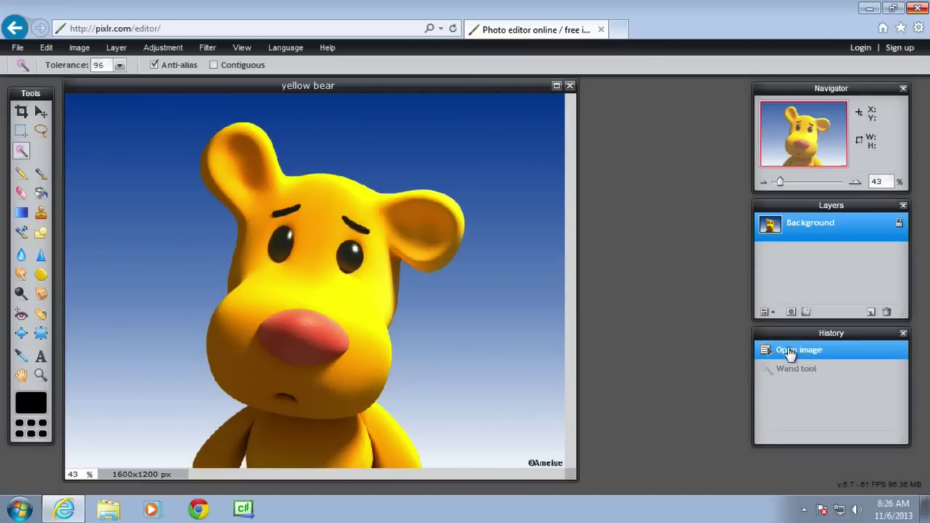
click(122, 131)
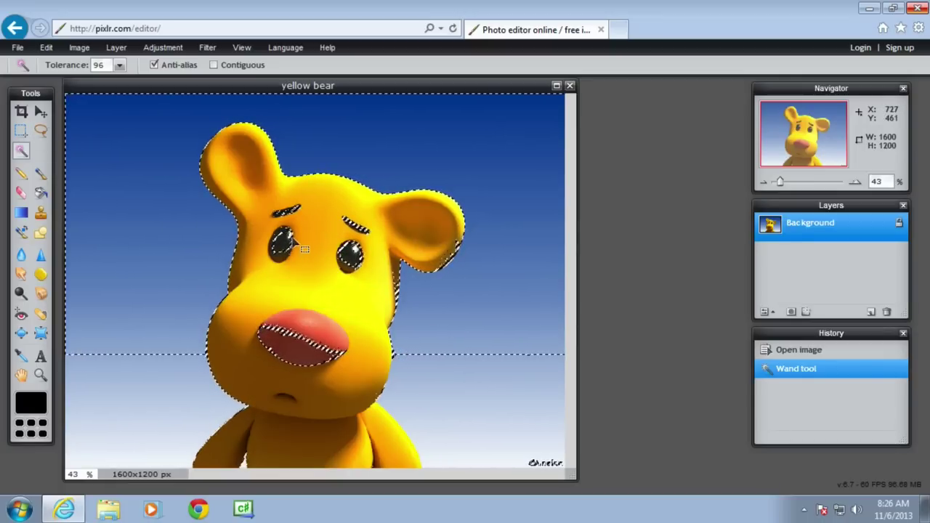
Step: Wand-select the blue sky at tolerance 84 with Contiguous on, adding the lower-left and lower-right areas
double_click(115, 64)
text(84)
click(213, 65)
click(77, 148)
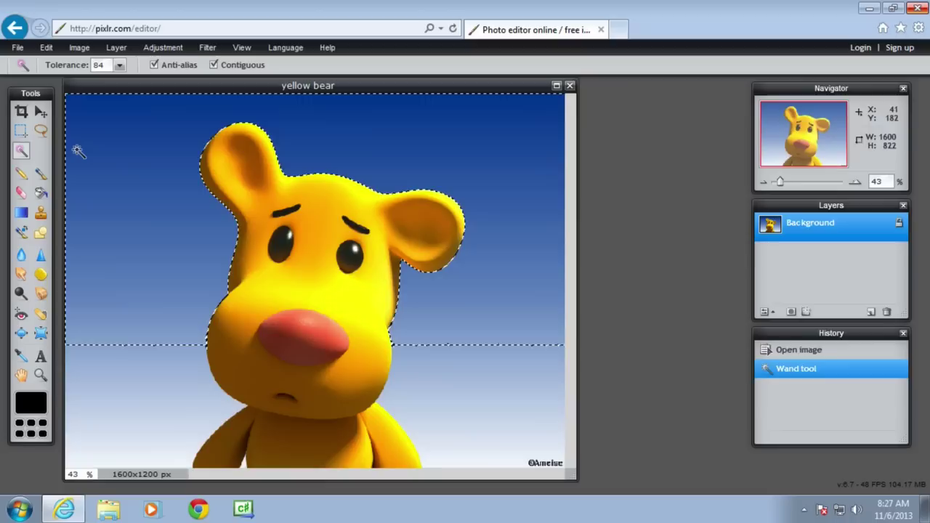
shift+click(138, 367)
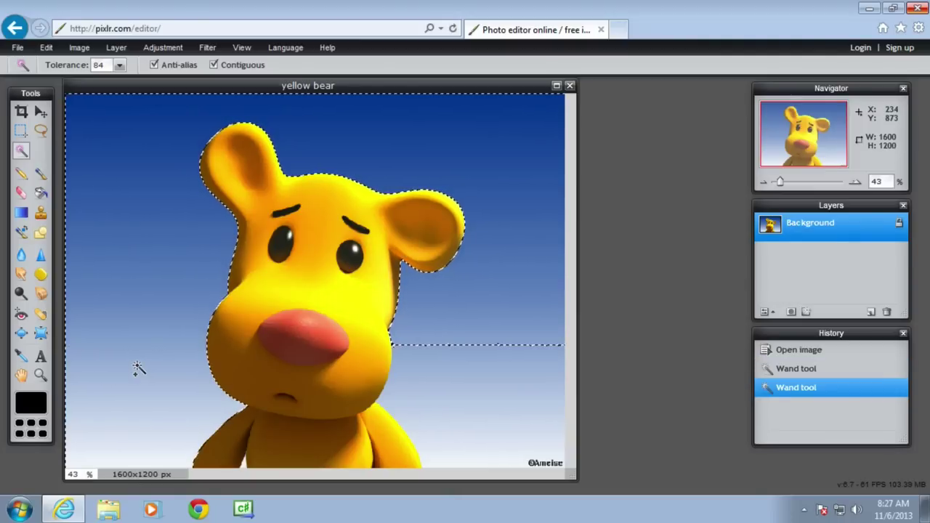
shift+click(518, 361)
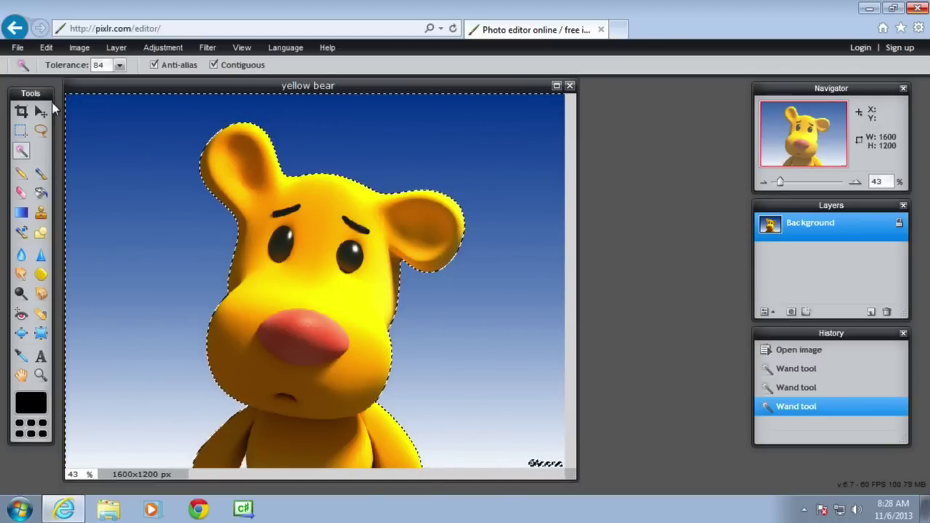
Step: Cut away the selected blue background and set the foreground colour to red
click(46, 48)
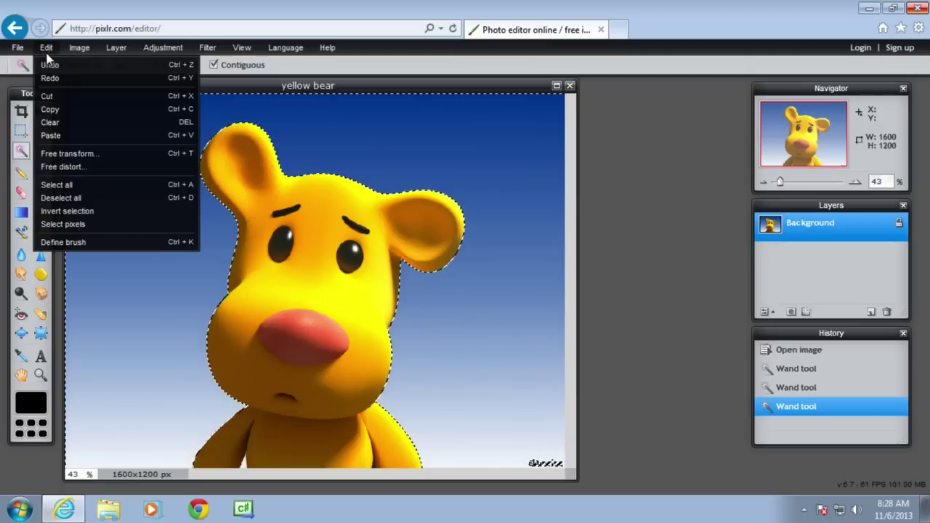
click(48, 97)
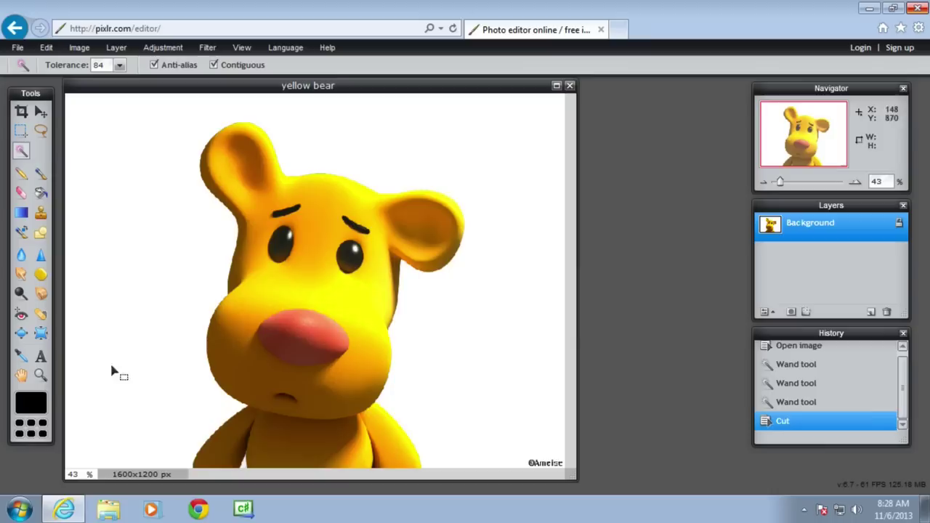
click(28, 407)
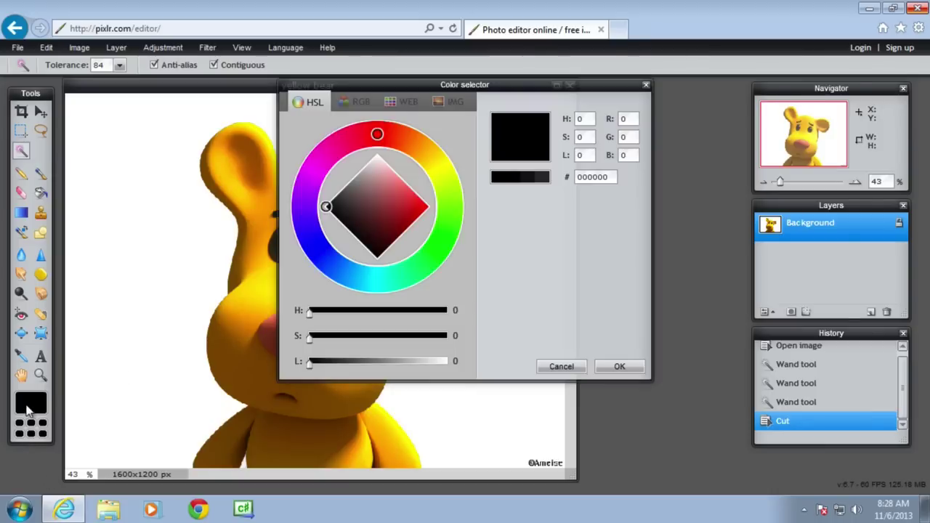
click(419, 207)
click(524, 178)
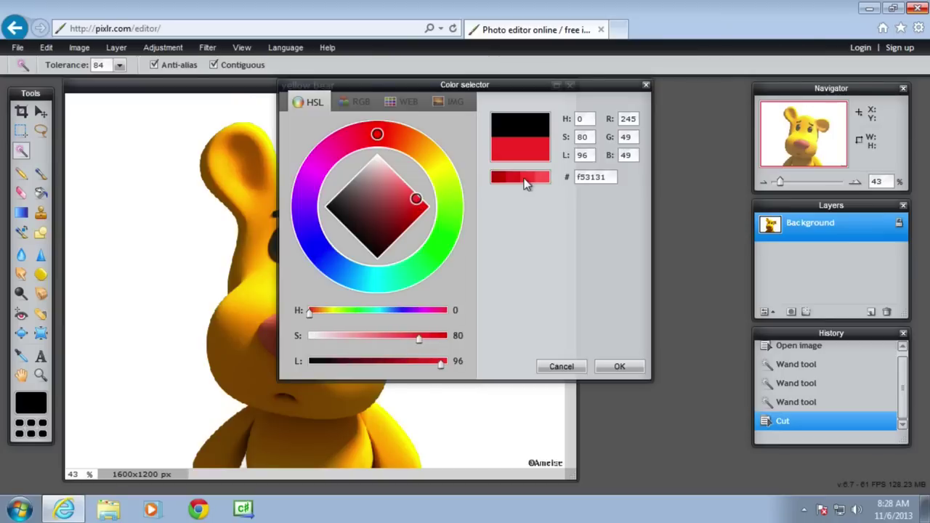
click(616, 367)
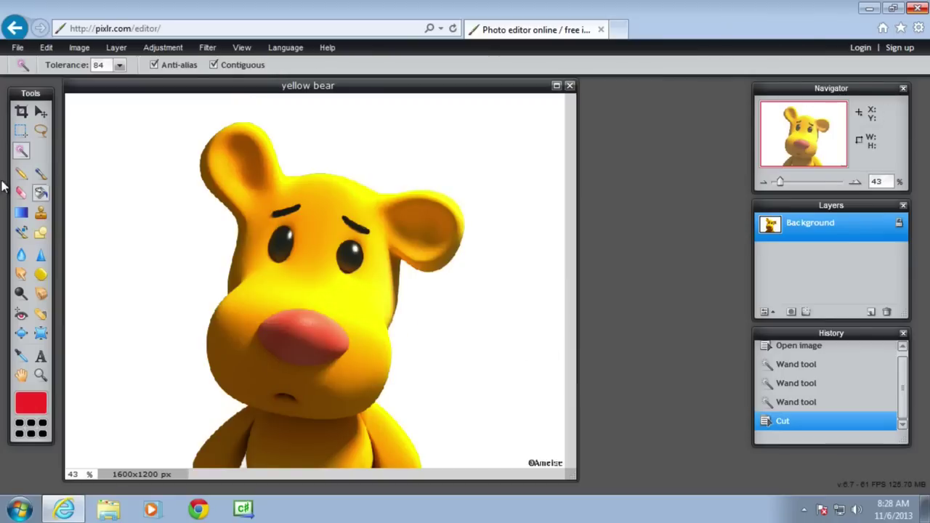
Step: Fill the emptied background with red using the Paint Bucket and save the image
click(41, 193)
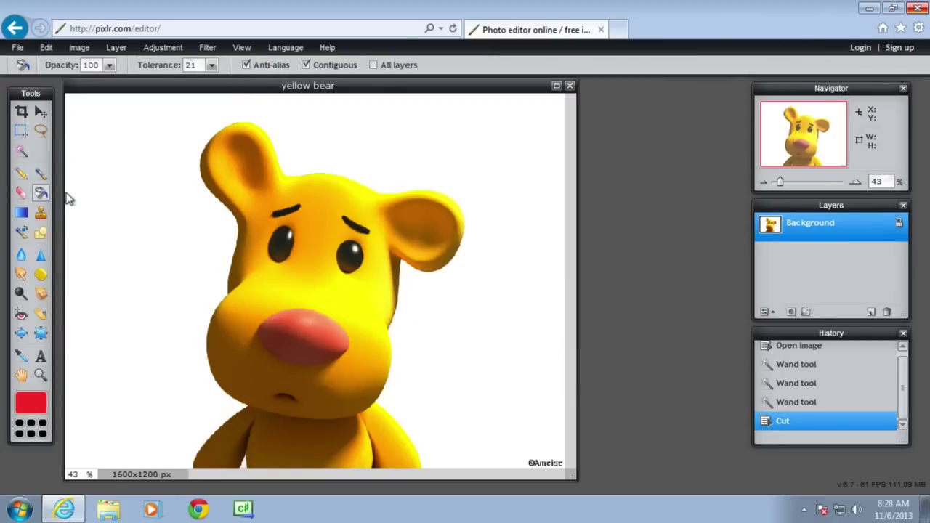
click(139, 171)
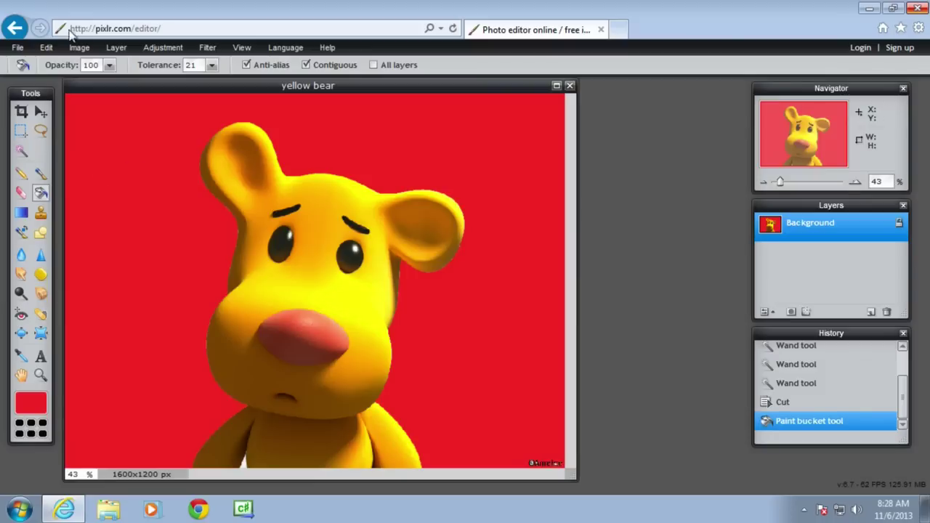
click(18, 47)
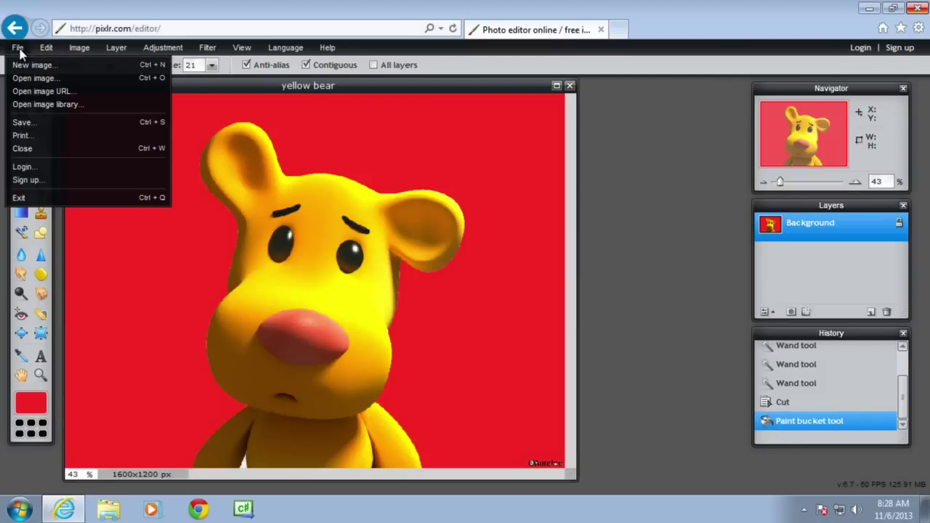
click(16, 124)
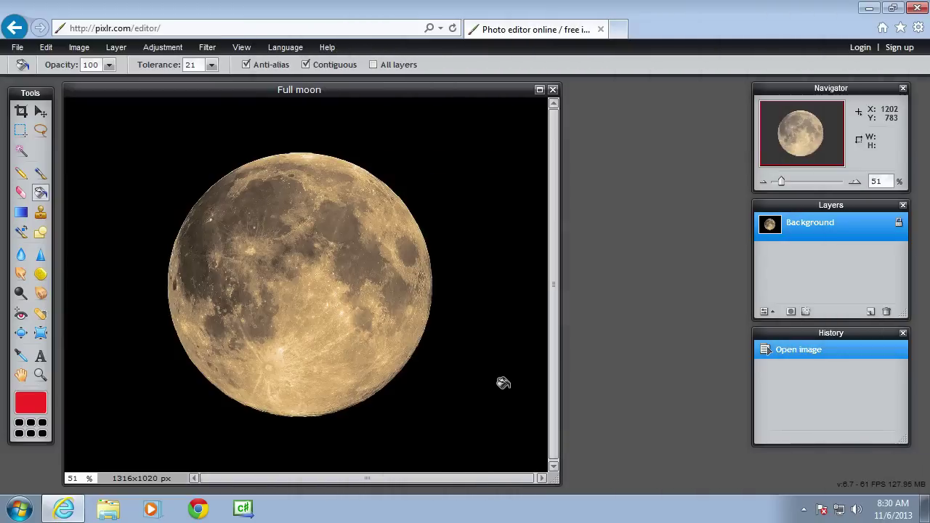
Step: Wand-select the black sky around the moon, lowering tolerance to 33 with the slider
click(41, 110)
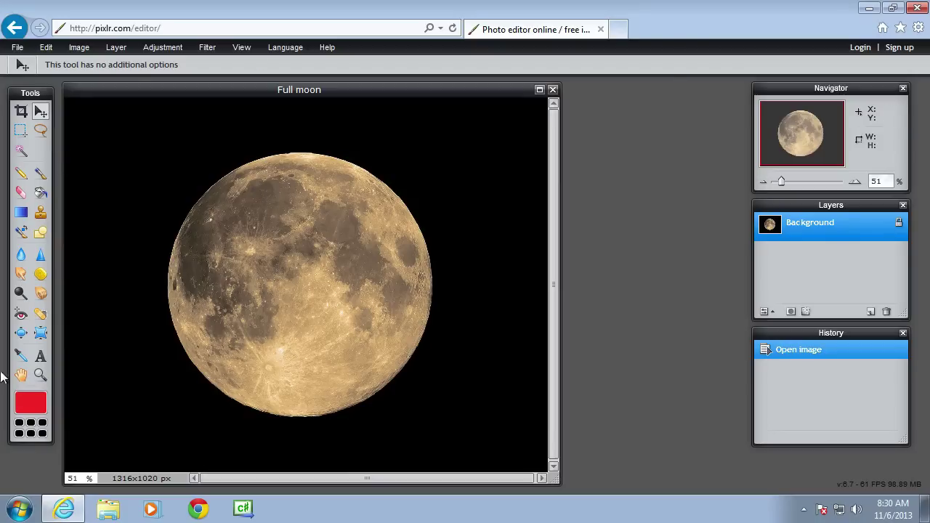
click(21, 150)
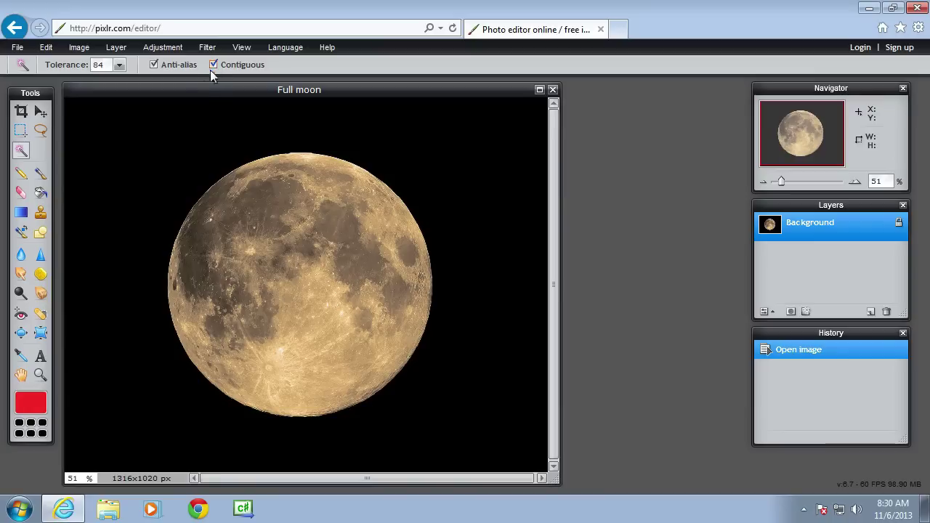
click(183, 126)
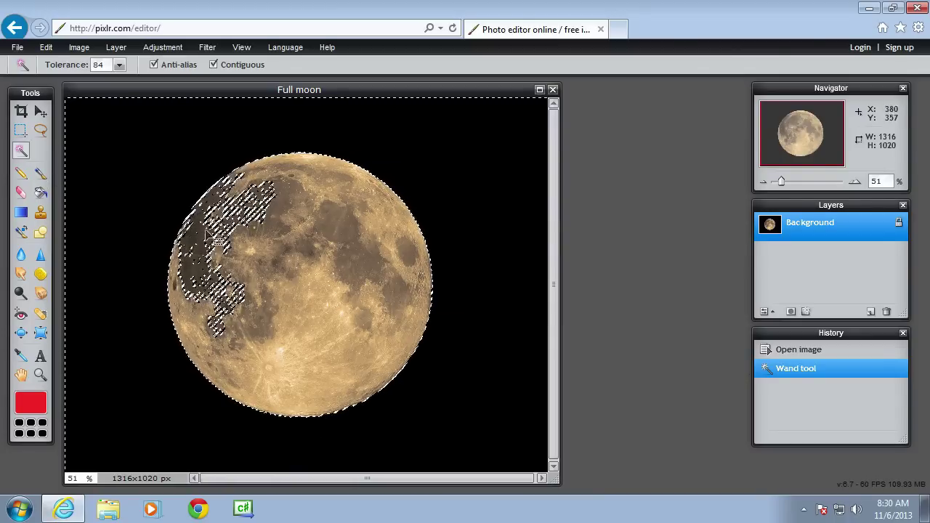
click(119, 64)
drag(117, 79, 72, 79)
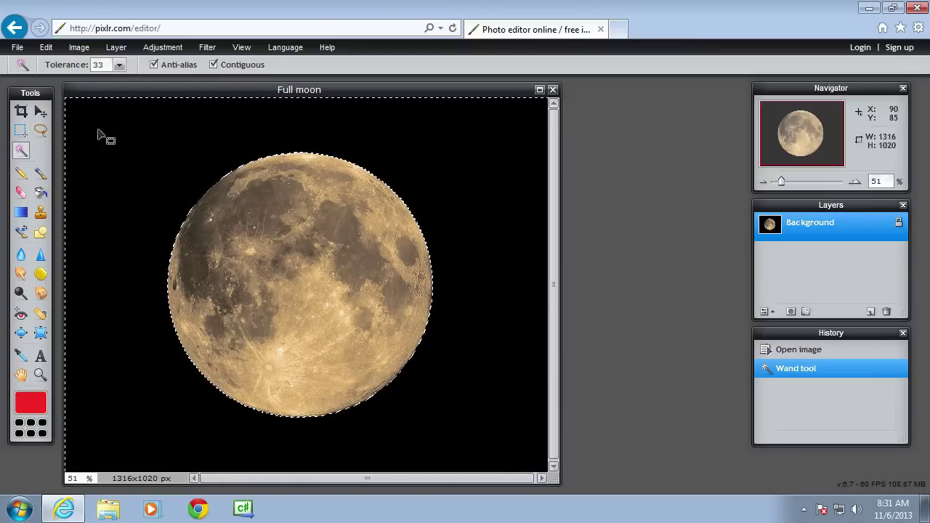
Step: Invert the selection onto the moon and cut it out, leaving a white disc
click(46, 48)
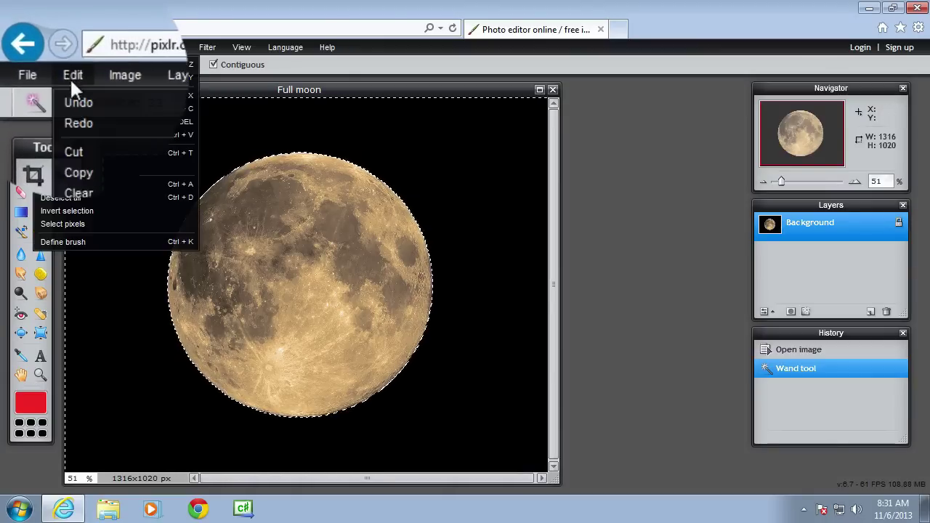
click(91, 209)
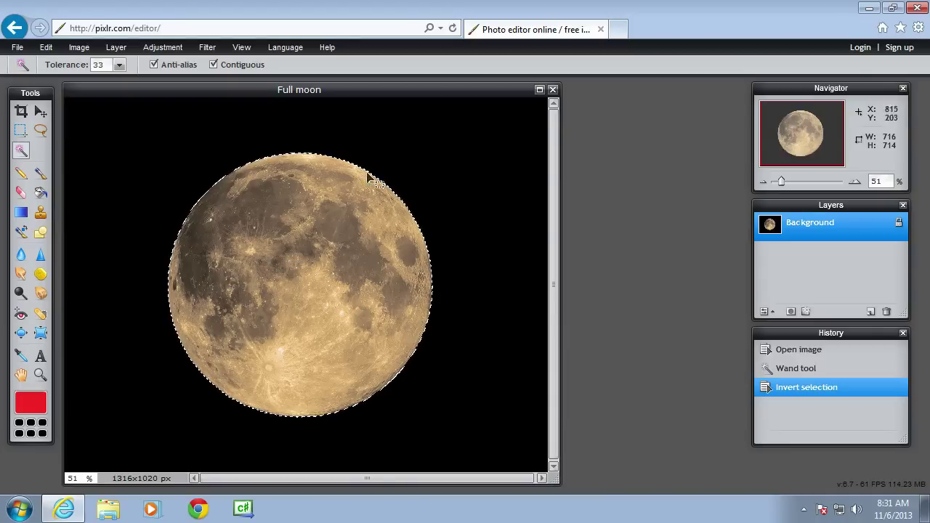
click(48, 48)
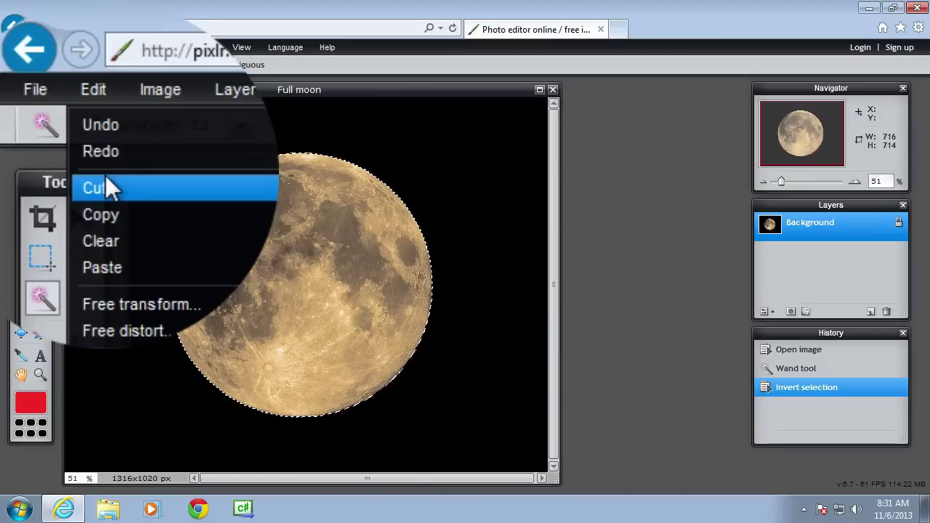
click(73, 131)
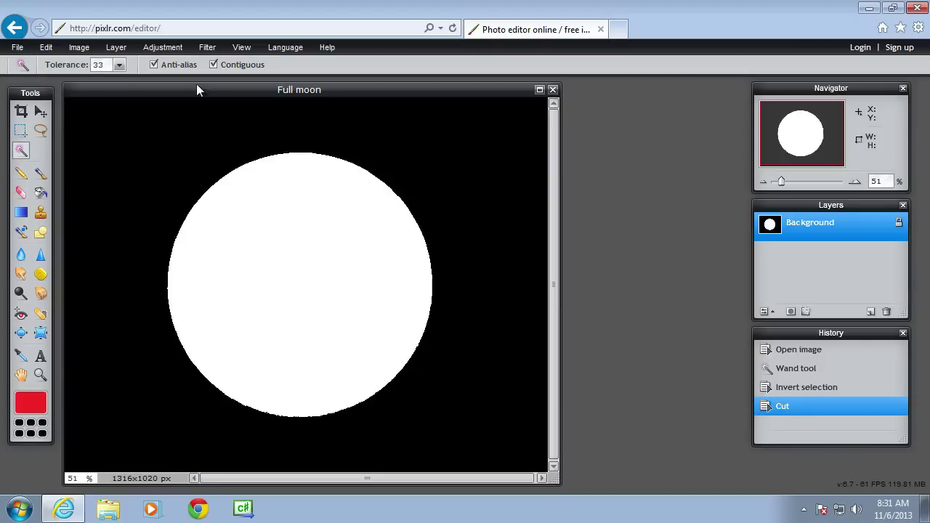
Step: Close the Full moon image without saving and create a transparent image named 'moon and astronomy'
click(553, 89)
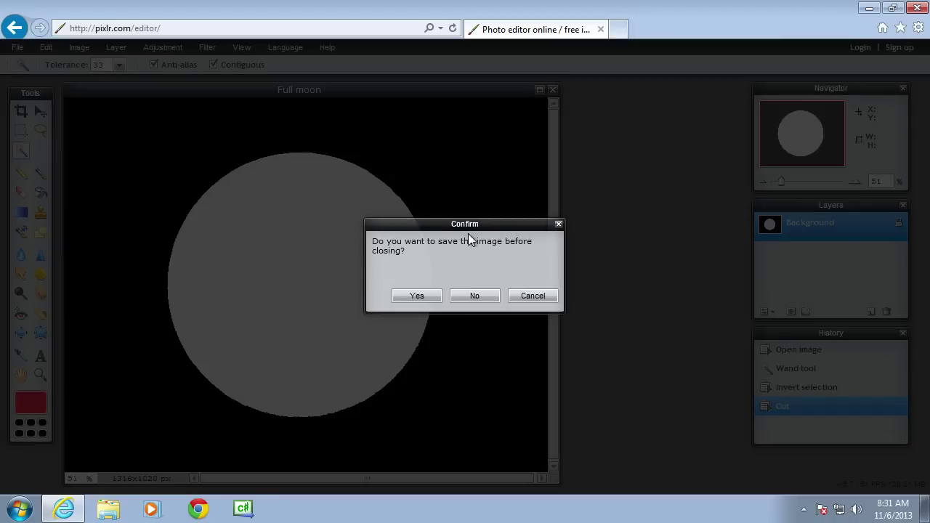
click(470, 297)
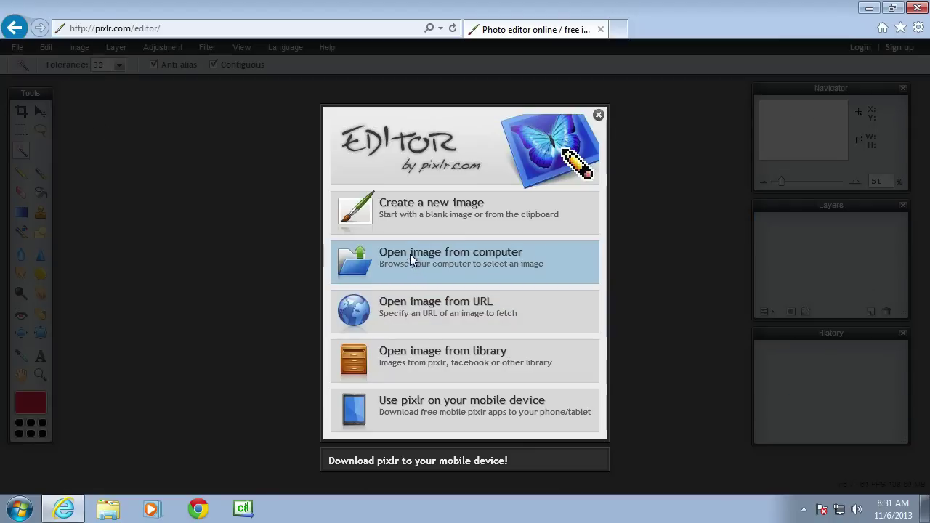
click(399, 219)
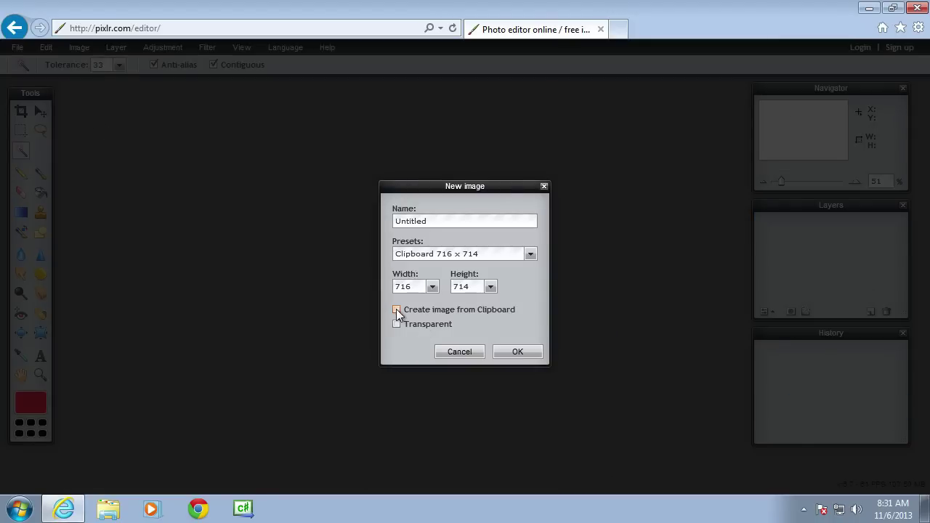
click(398, 327)
key(ctrl+a)
text(moon and astronomy)
key(Return)
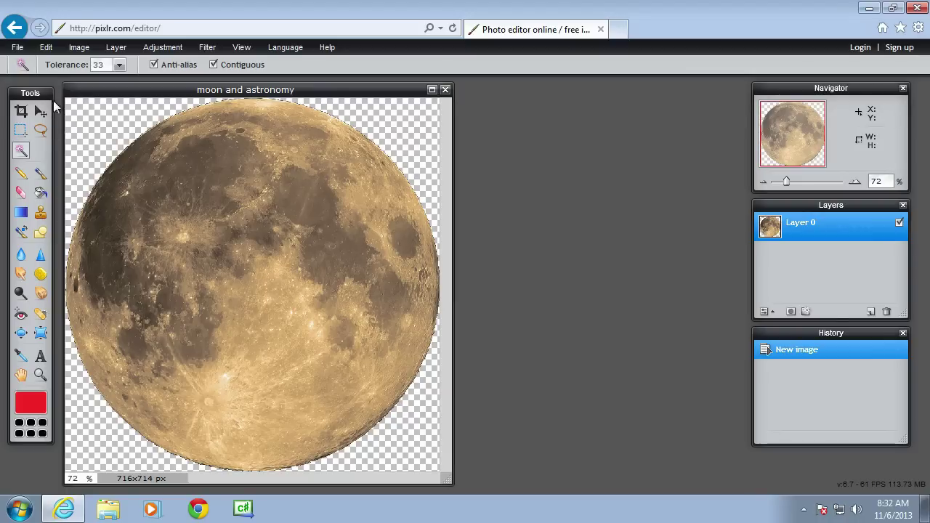
Step: Free-transform the moon to a small circle in the top-left corner and apply the change
click(45, 46)
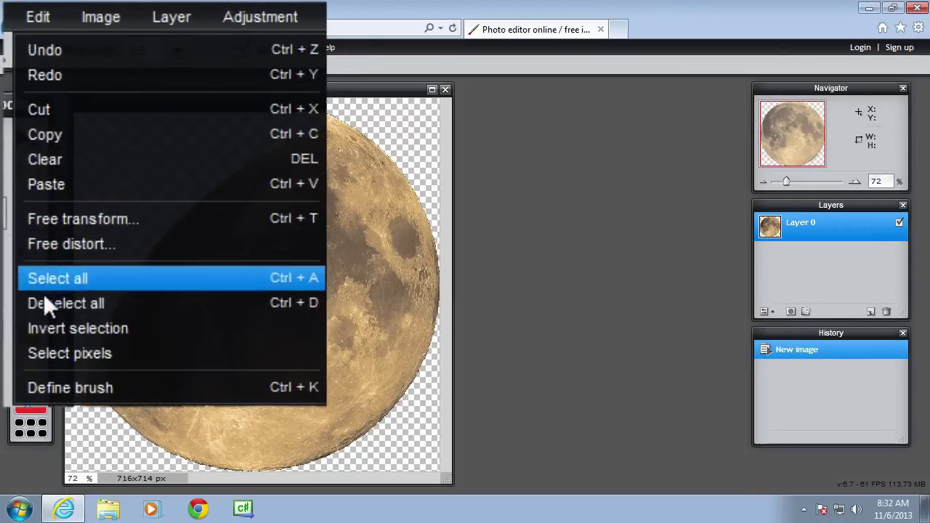
click(56, 220)
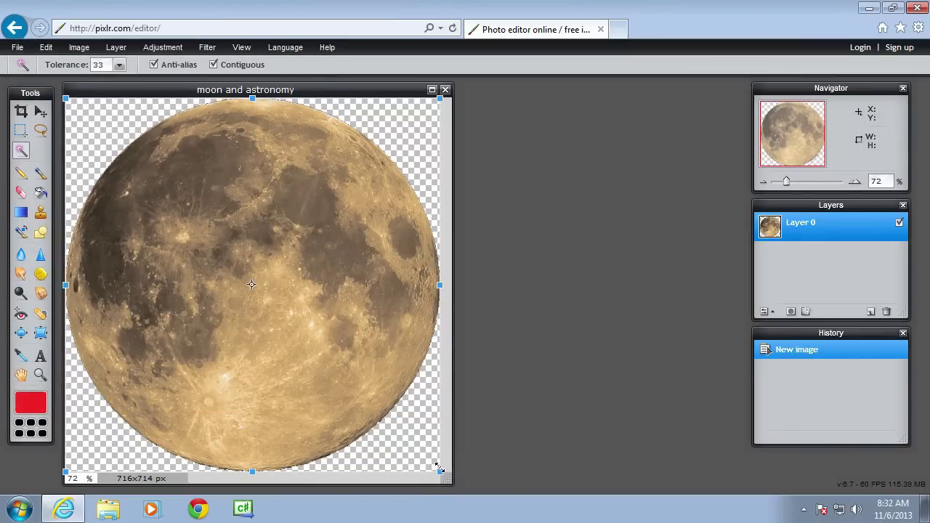
drag(439, 472, 304, 336)
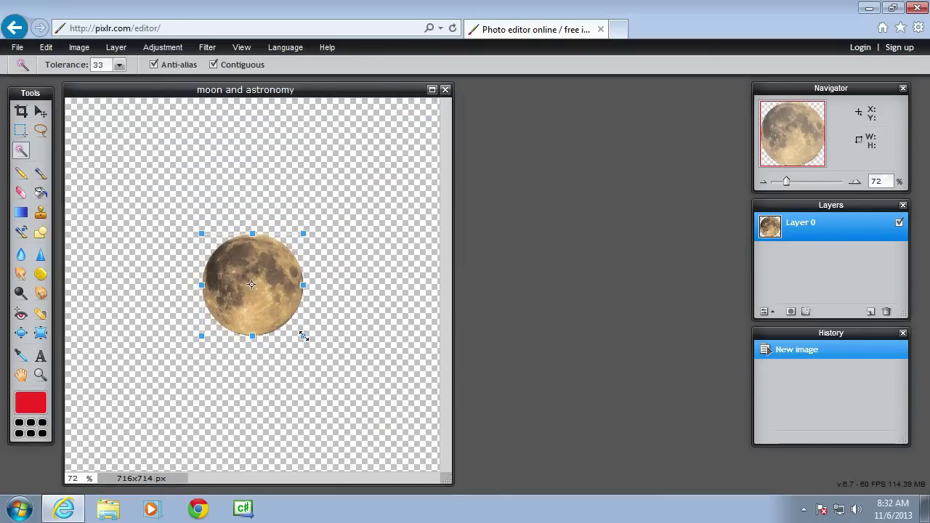
drag(237, 305, 113, 181)
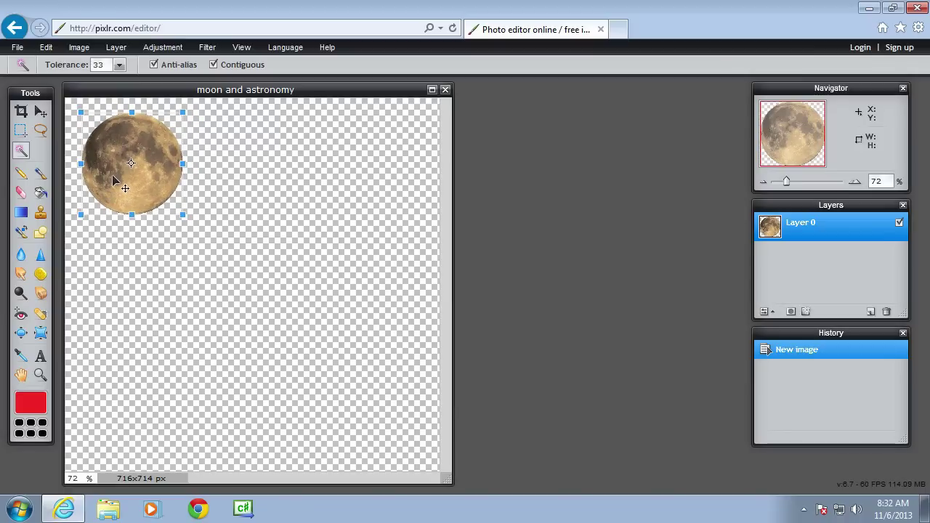
click(493, 239)
click(428, 293)
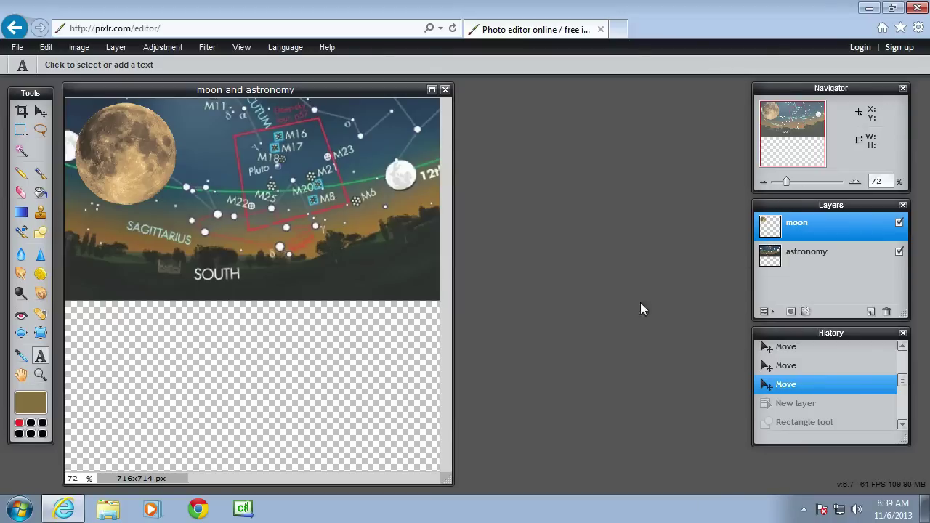
Step: Add a new layer above the moon layer and name it 'shapes'
click(869, 312)
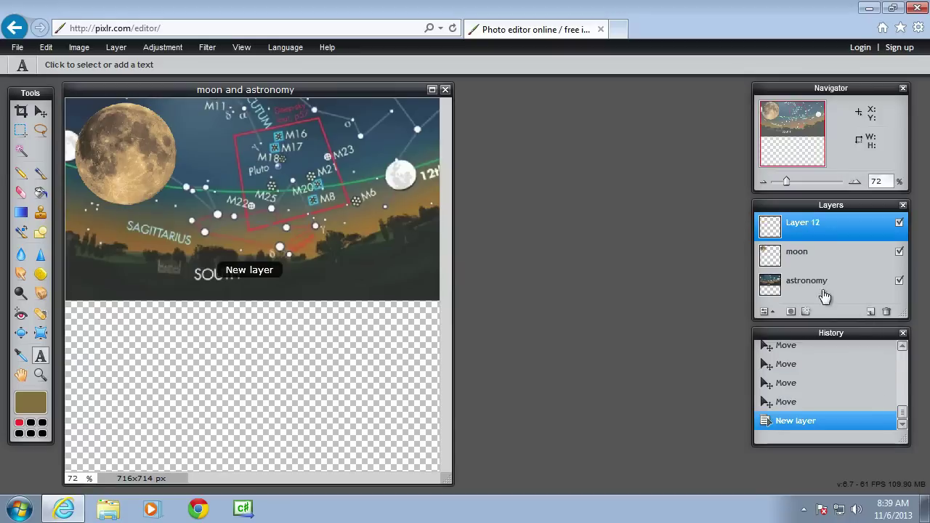
double_click(708, 200)
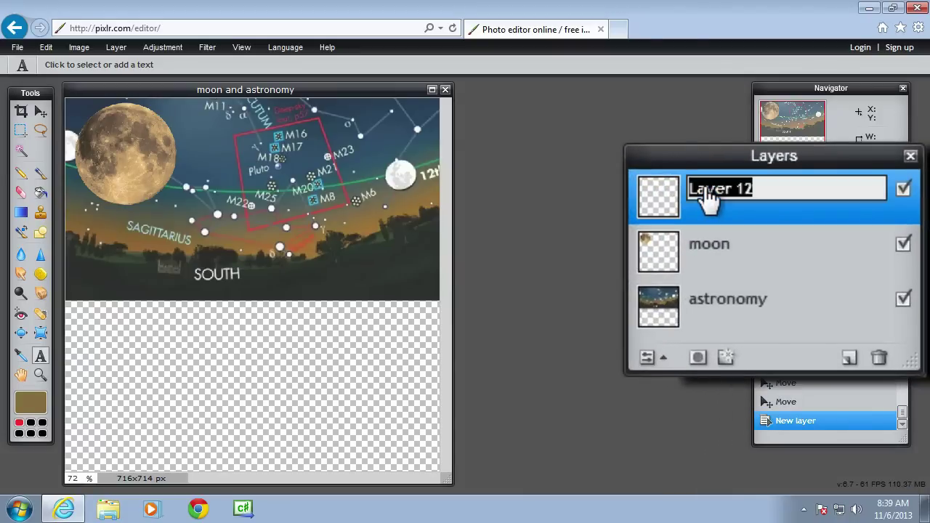
text(shapes)
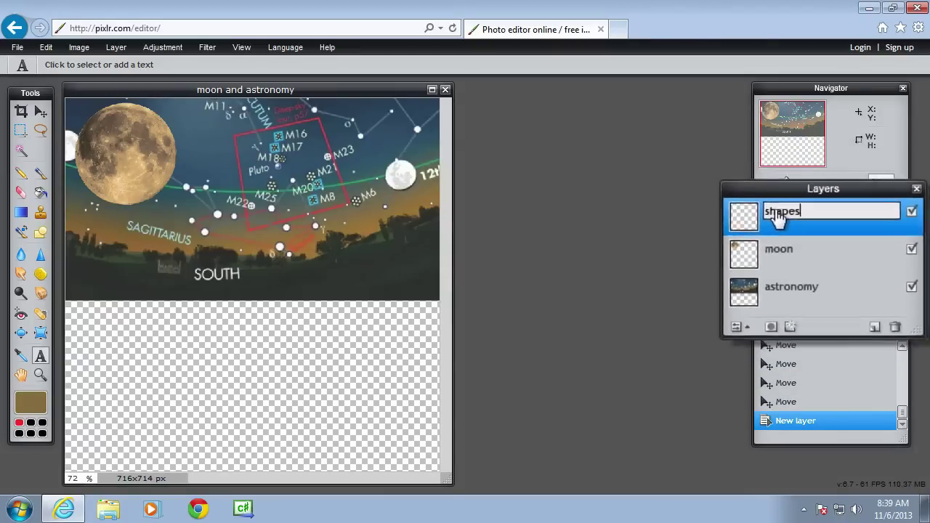
key(Return)
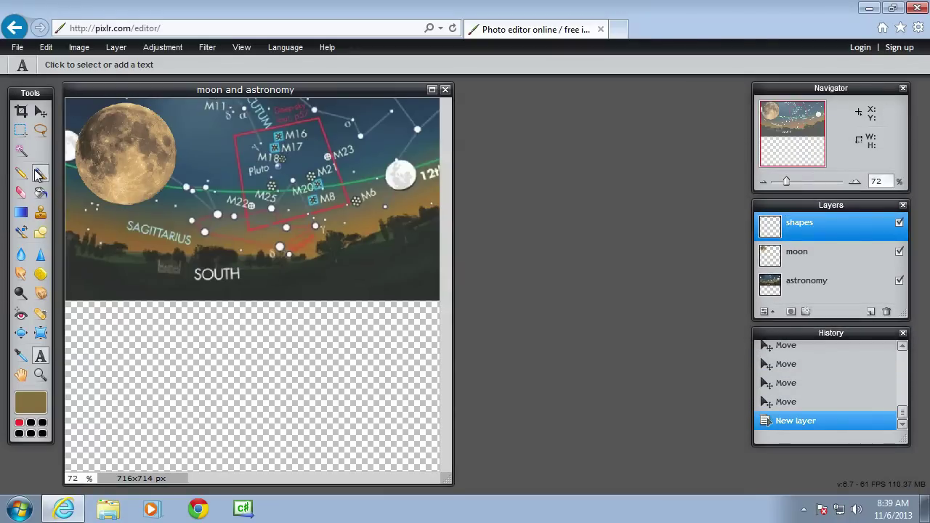
Step: Draw a black rectangle with a red border across the canvas below the star chart
click(40, 232)
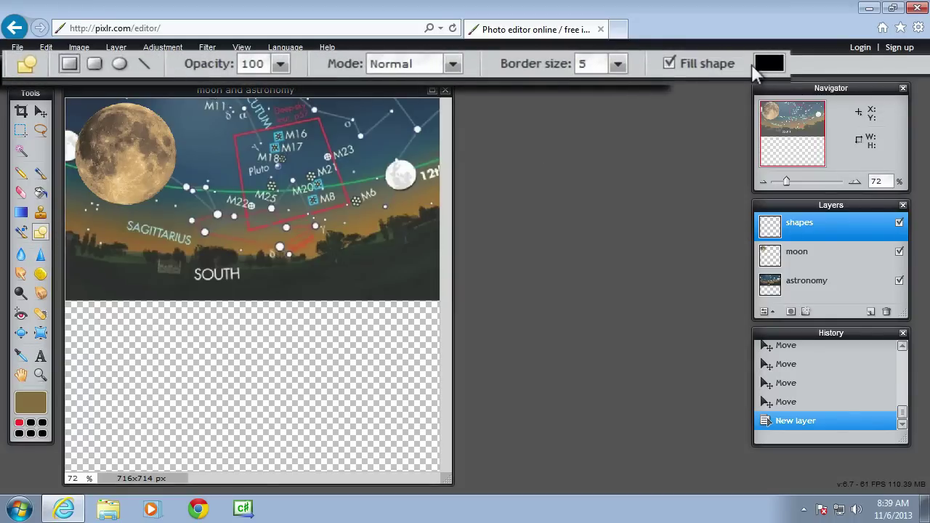
click(19, 424)
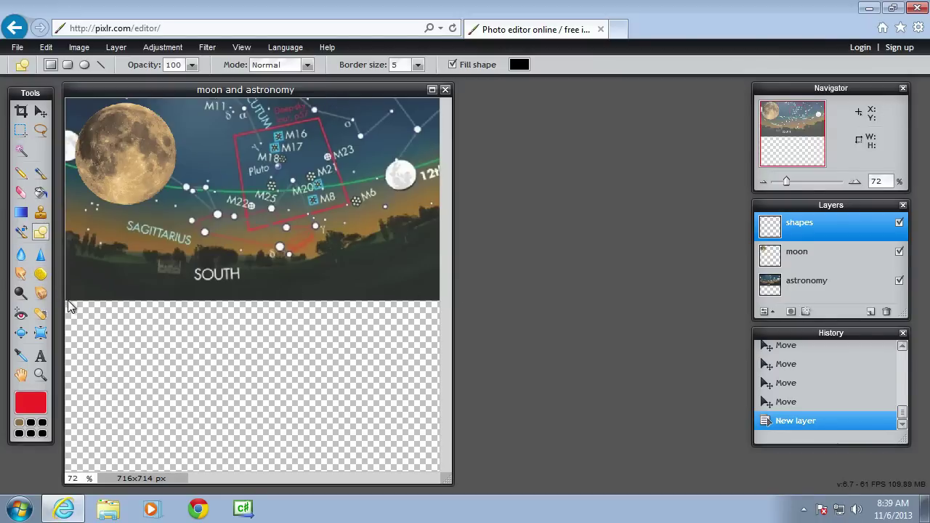
drag(65, 300, 443, 366)
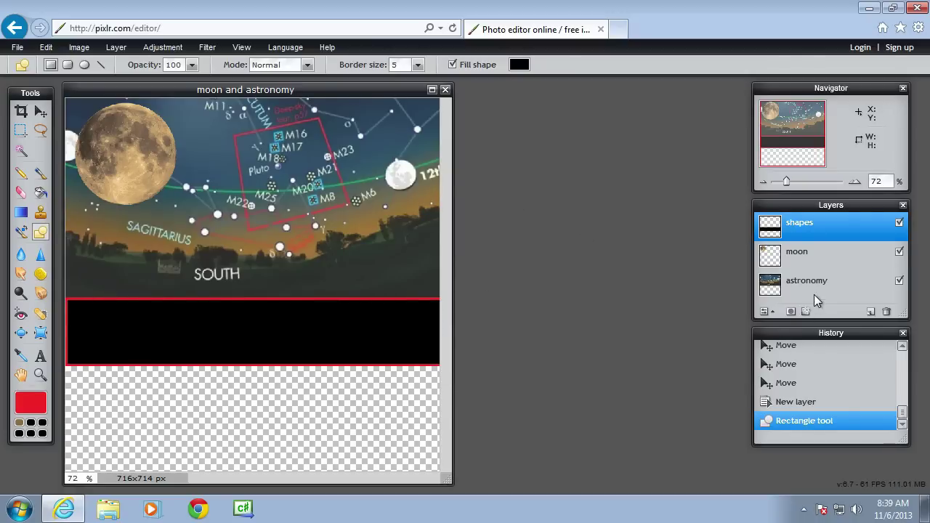
Step: Add another new layer and name it 'text'
click(870, 311)
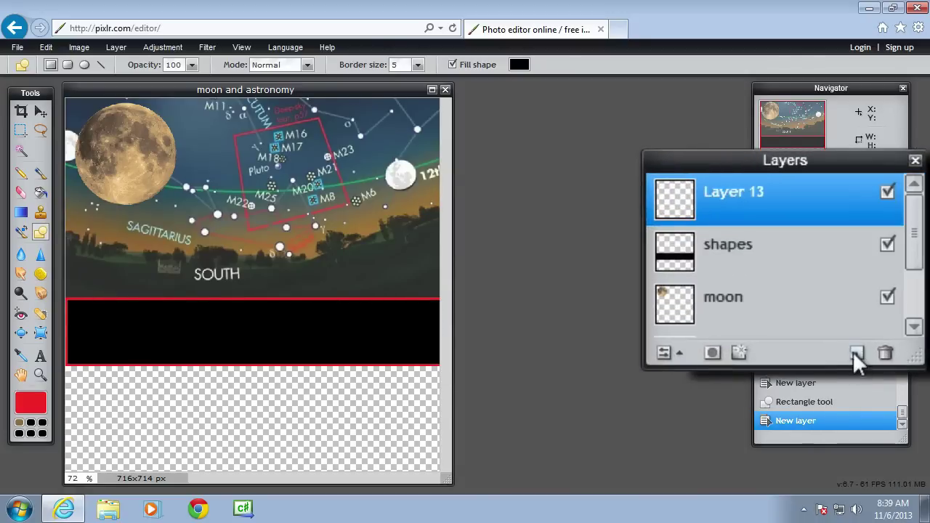
double_click(737, 206)
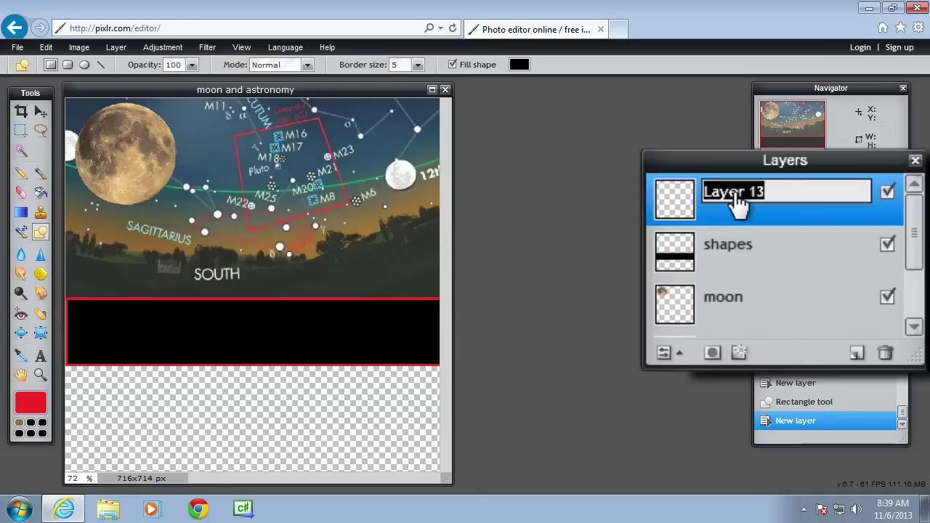
text(te)
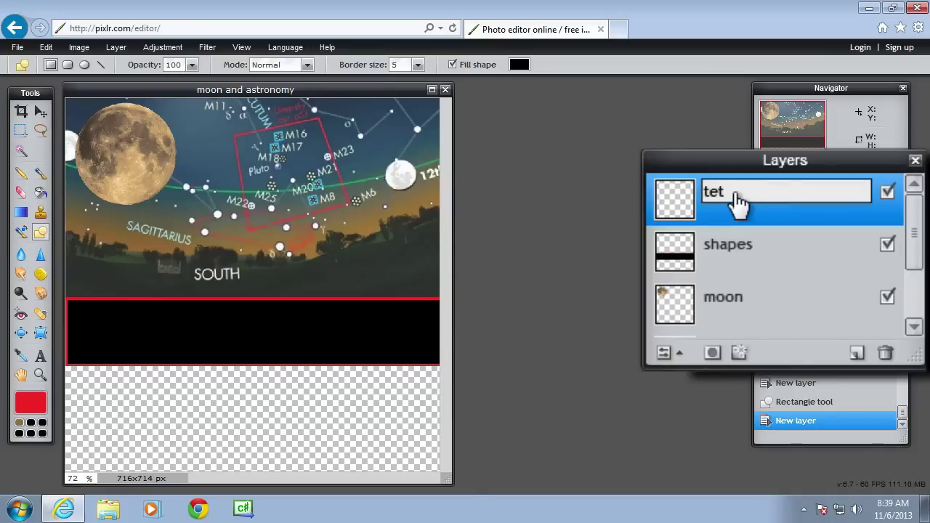
text(x)
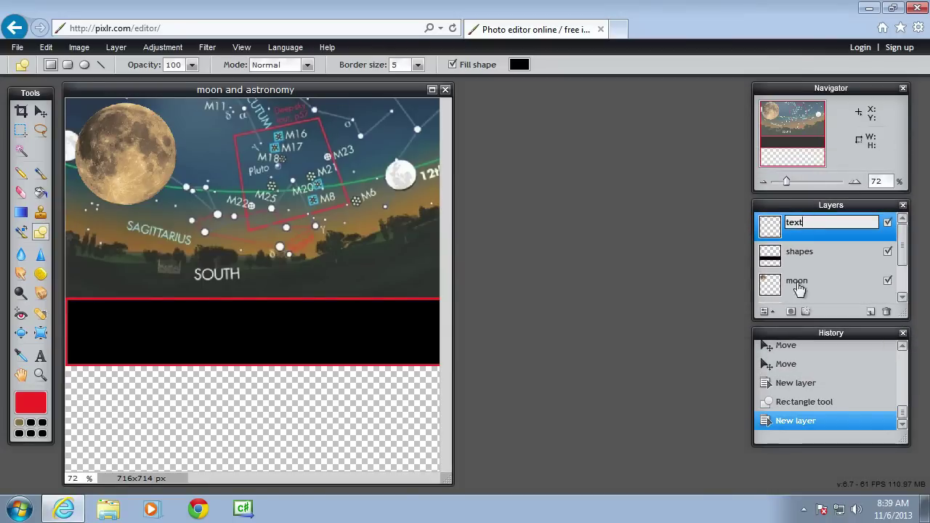
Step: Write 'Astronomy' on the black band in bold, size 103
click(40, 357)
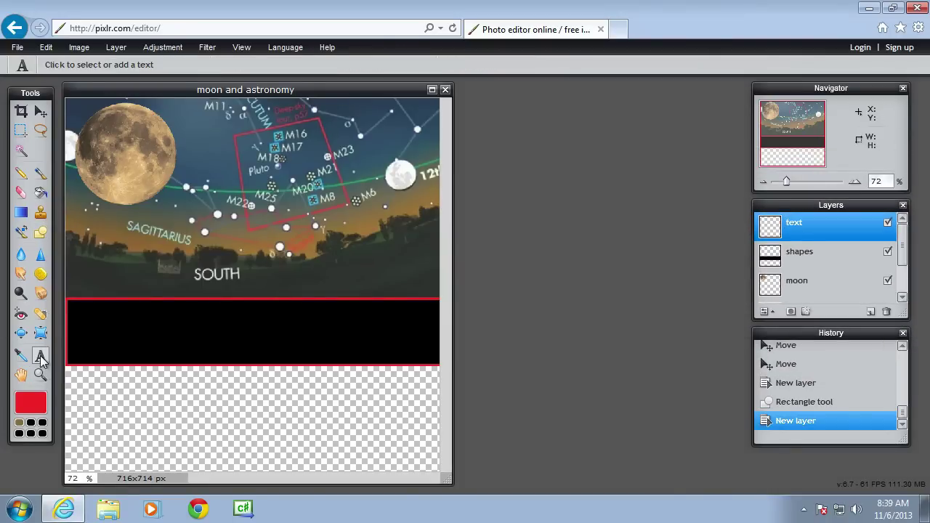
click(96, 321)
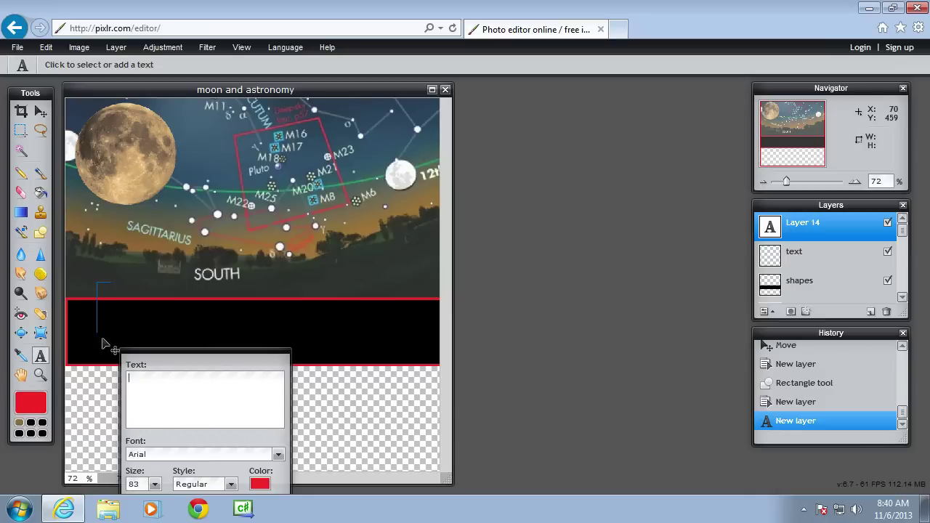
text(Ast)
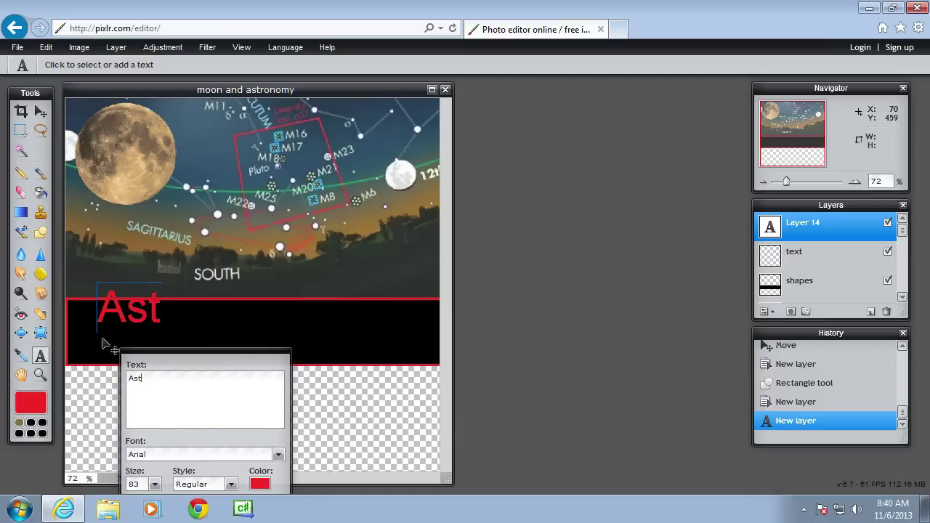
text(ronomy)
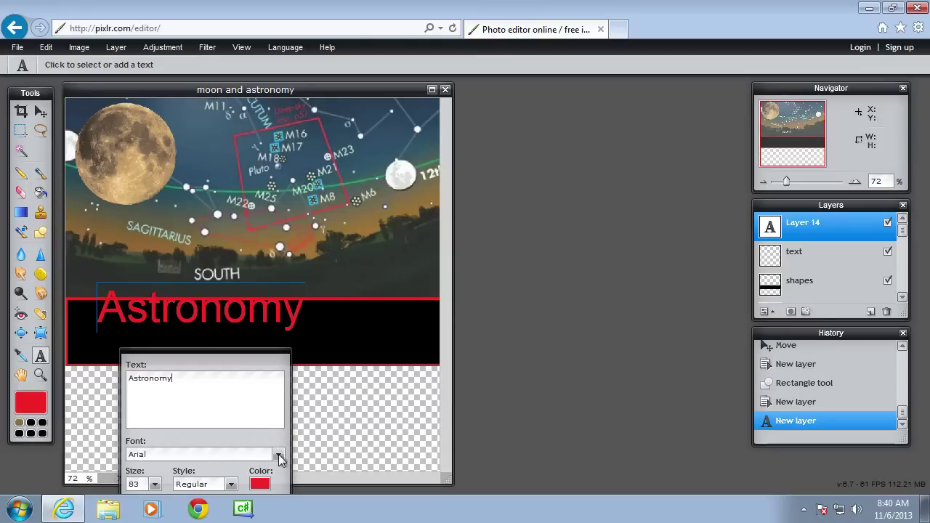
drag(233, 351, 443, 221)
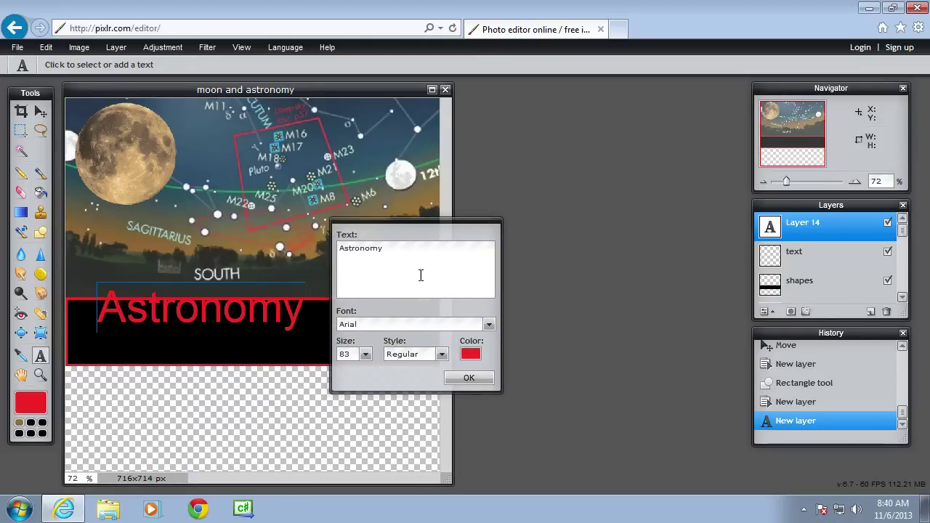
click(441, 354)
click(395, 384)
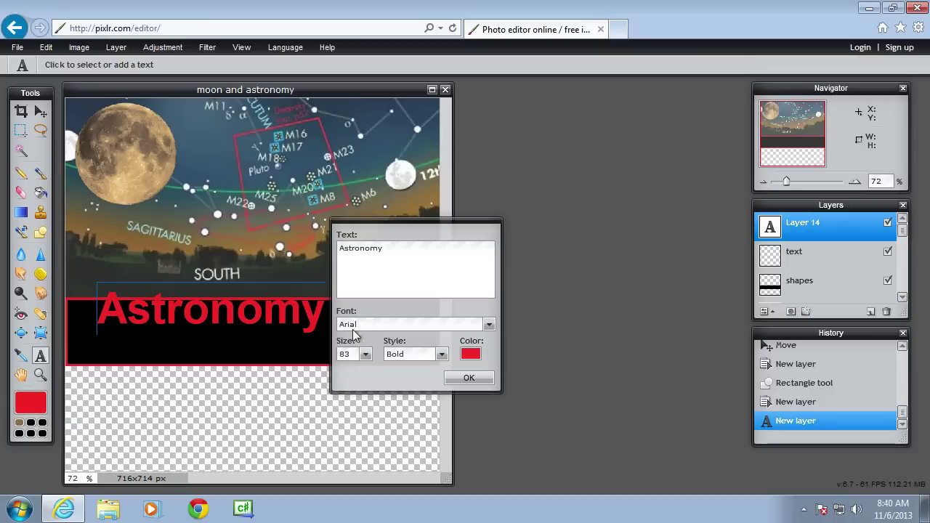
click(365, 355)
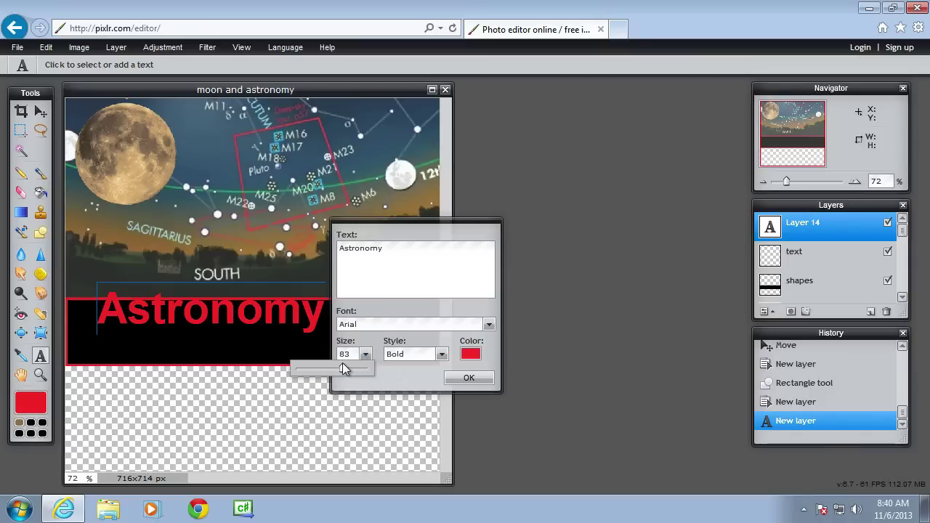
drag(343, 367, 353, 370)
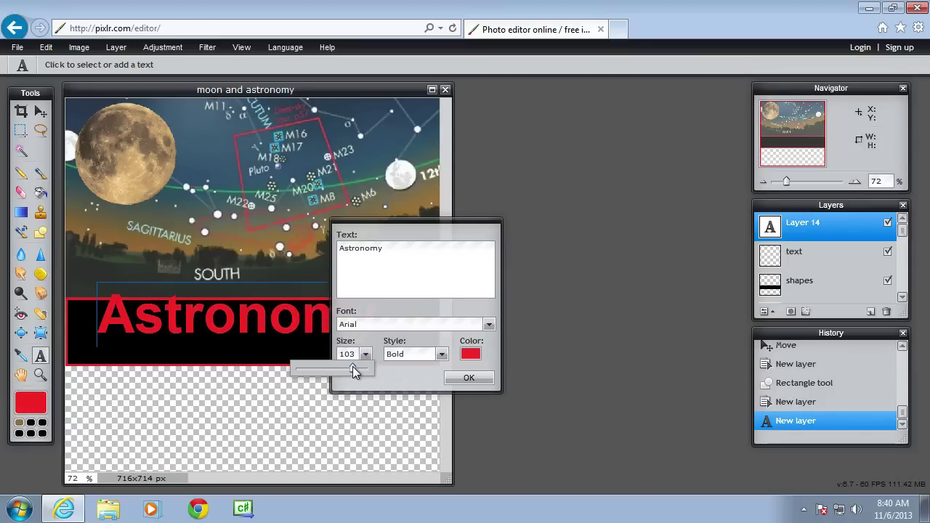
click(469, 377)
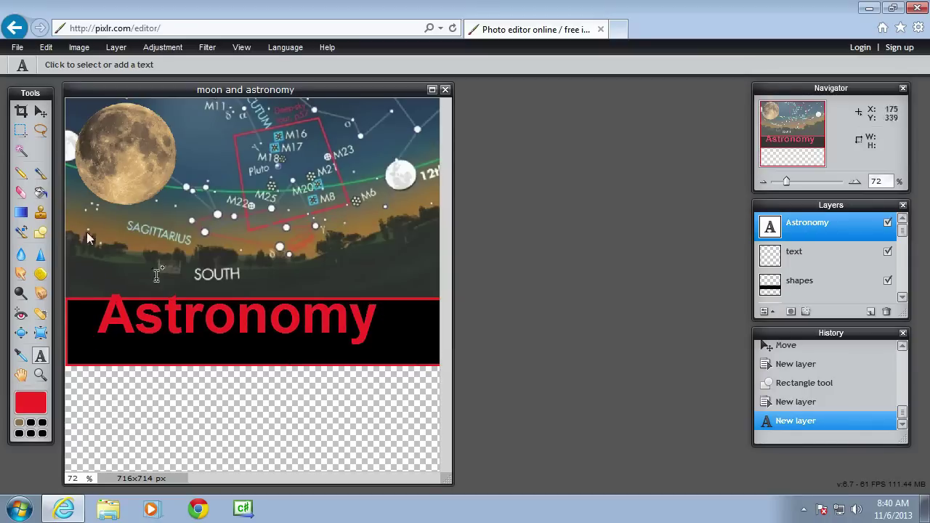
click(40, 115)
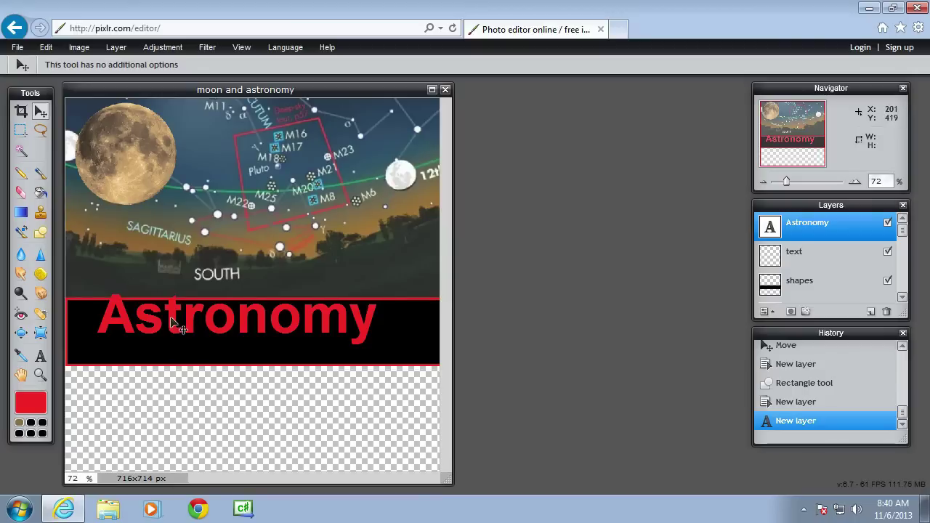
drag(171, 321, 189, 337)
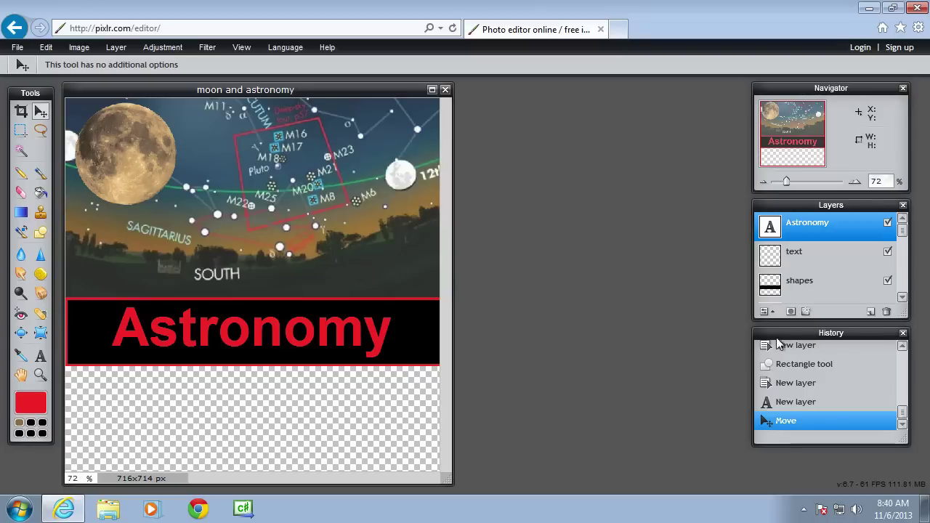
click(805, 312)
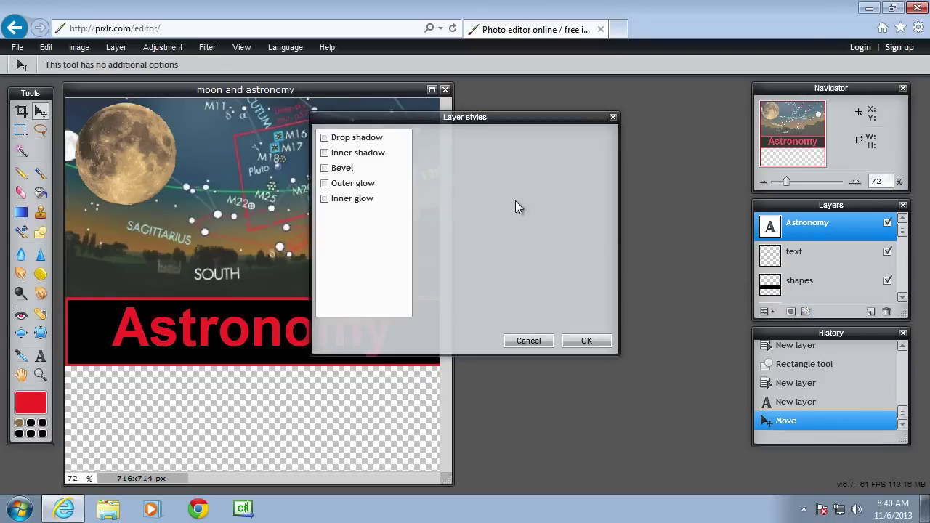
click(363, 140)
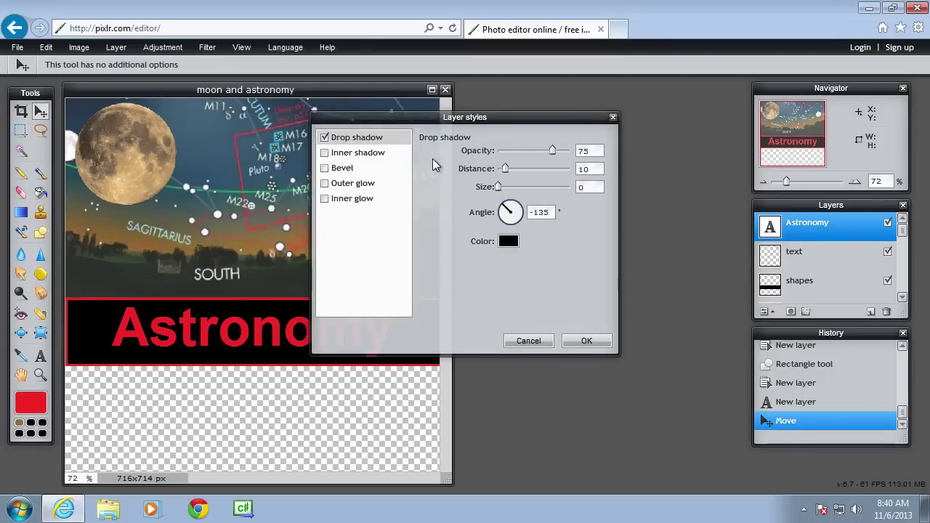
drag(398, 118, 523, 128)
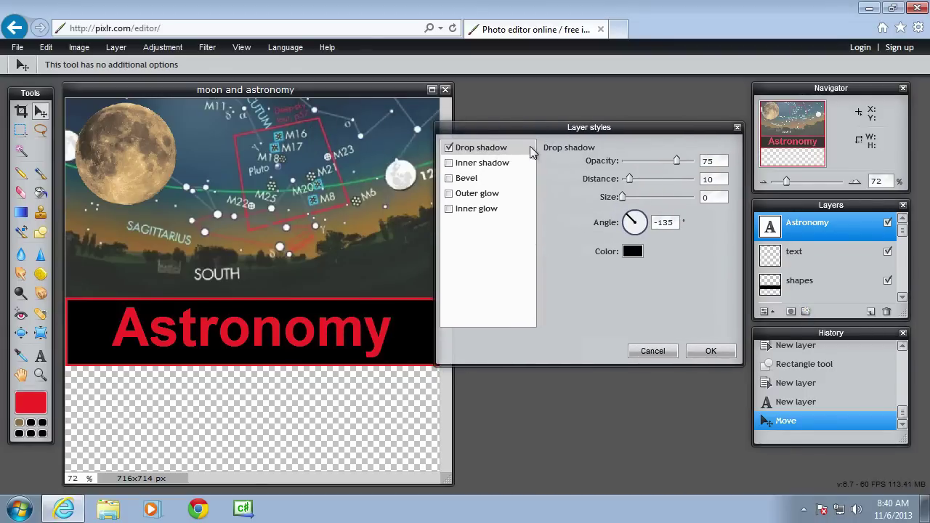
click(651, 352)
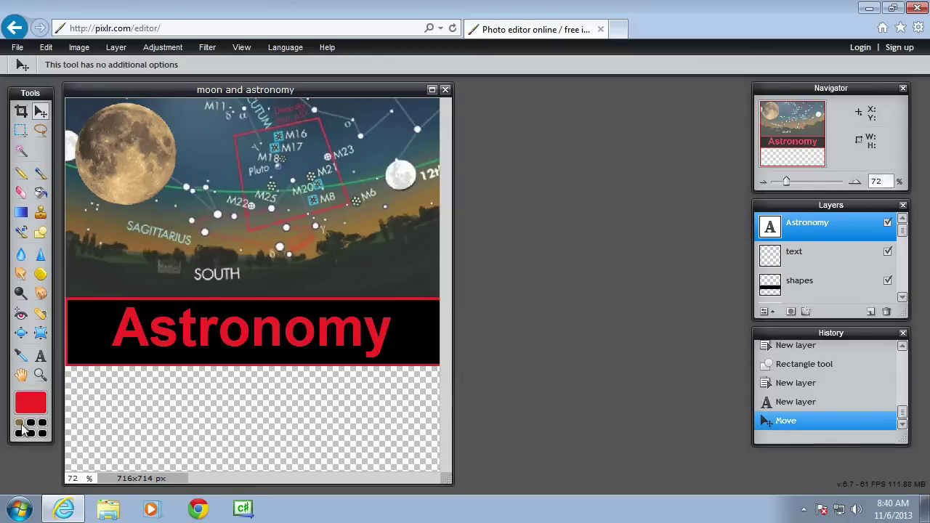
Step: Sample the green arc (hex 4d9472) as the foreground colour and select its hex code
click(21, 357)
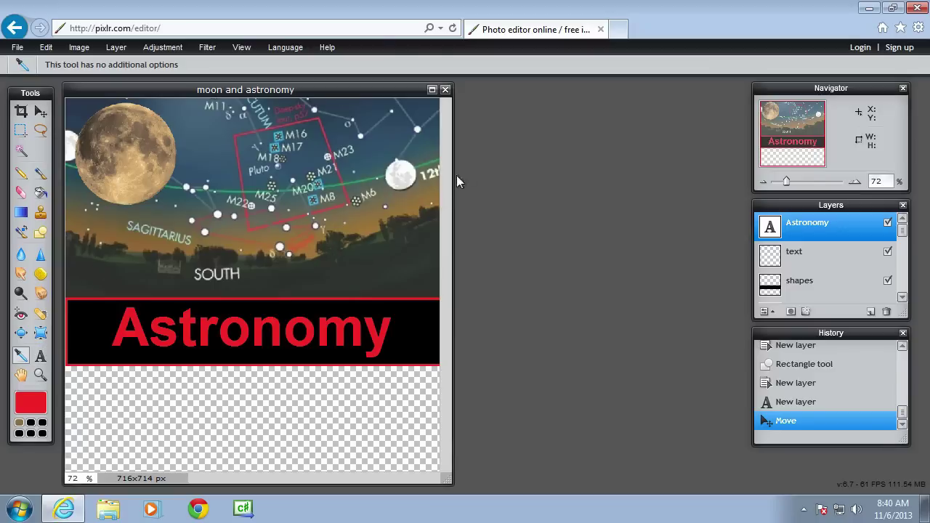
click(354, 183)
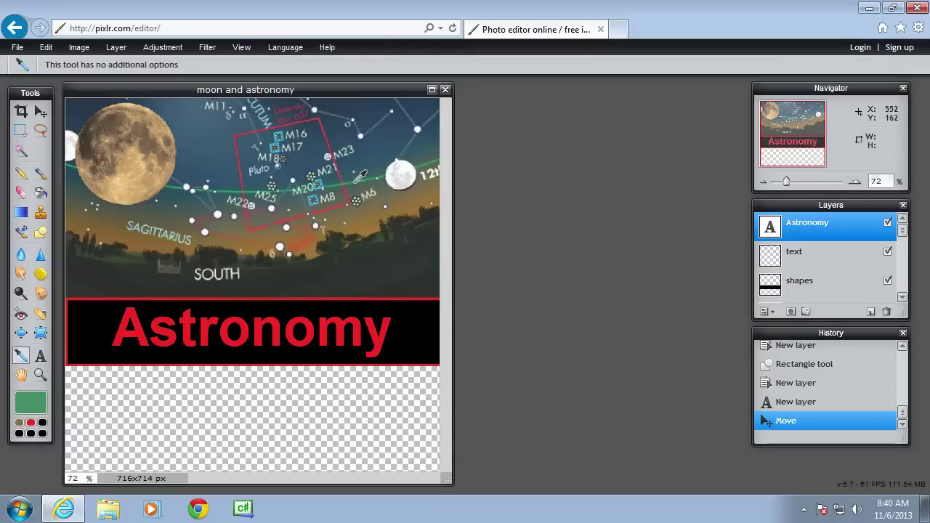
click(28, 410)
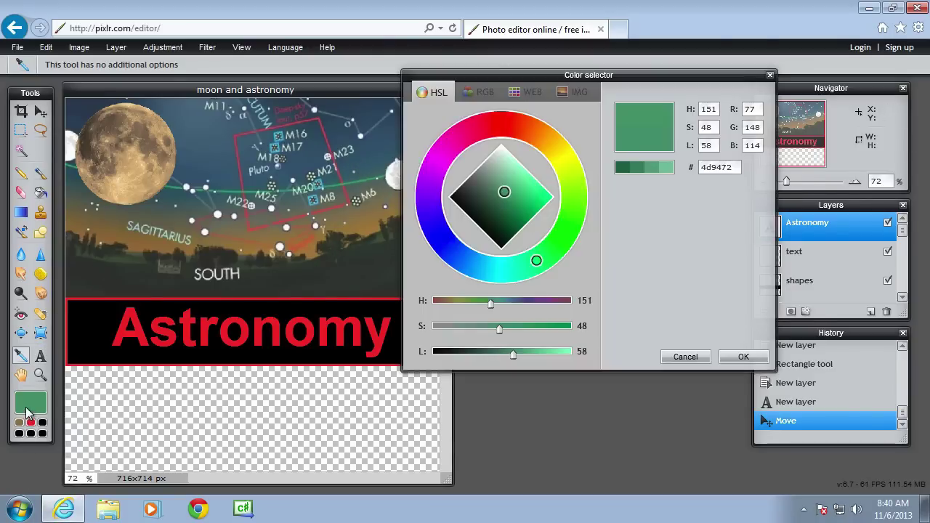
drag(731, 167, 696, 168)
right_click(709, 182)
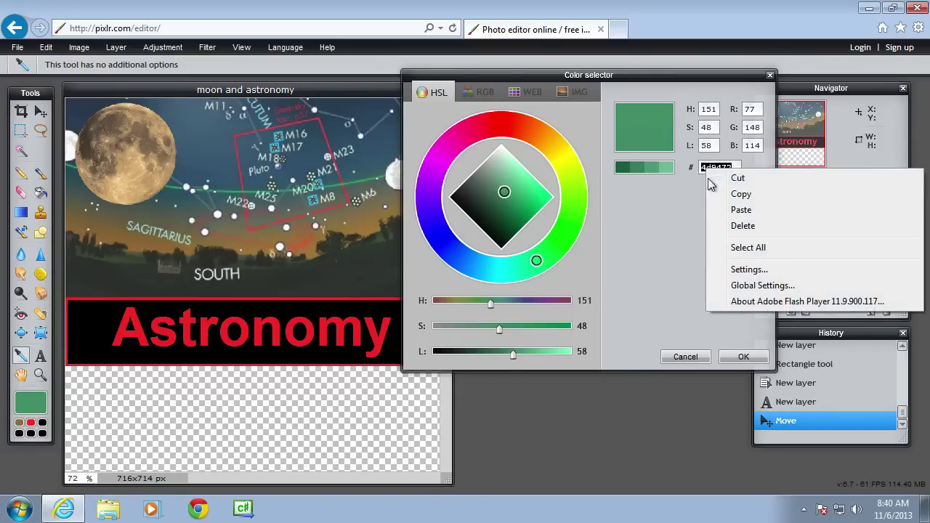
Step: Copy the 4d9472 hex code and bring up Layer styles for the Astronomy text
click(736, 194)
click(696, 356)
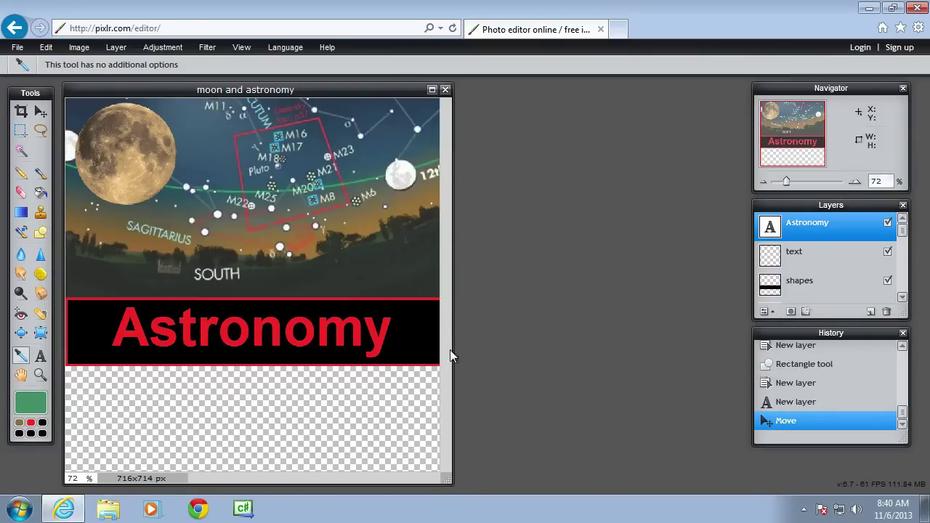
click(40, 355)
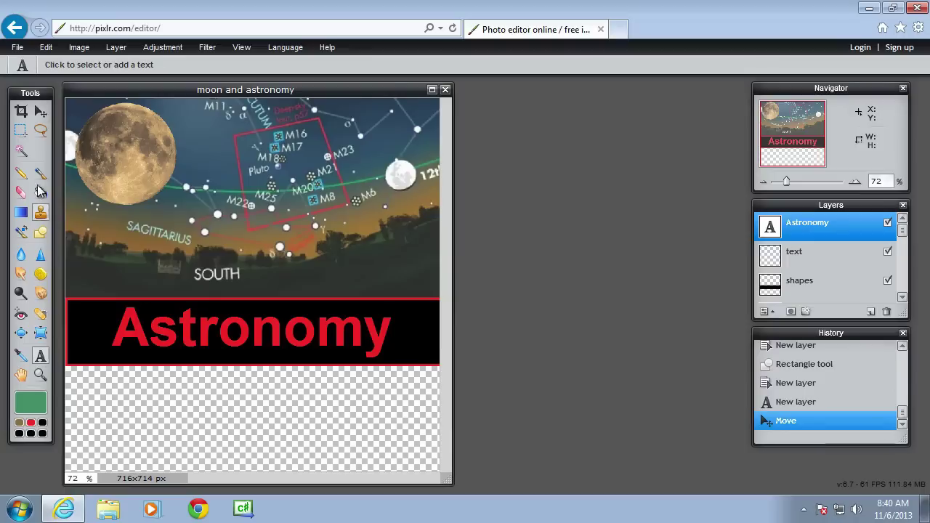
click(805, 312)
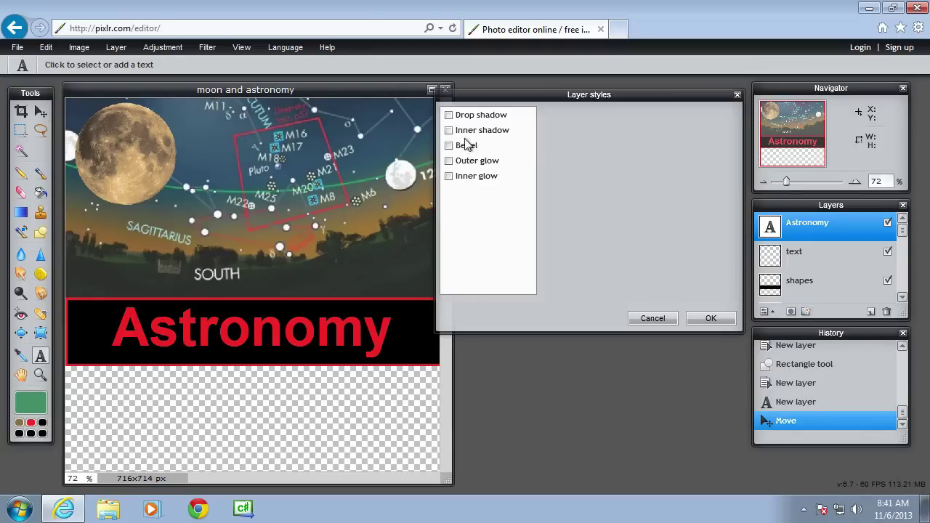
Step: Add a 4d9472 green drop shadow with its distance reduced to 6
click(449, 115)
click(492, 116)
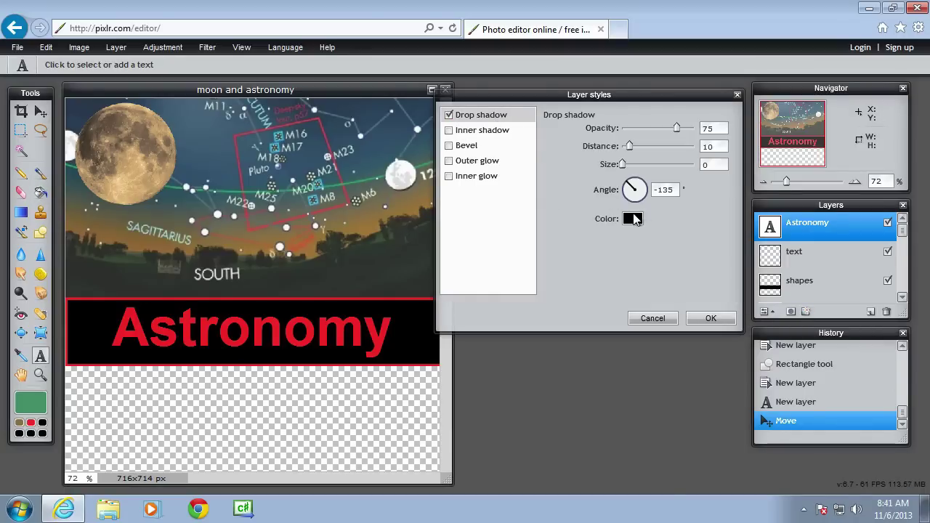
click(637, 217)
drag(733, 168, 667, 168)
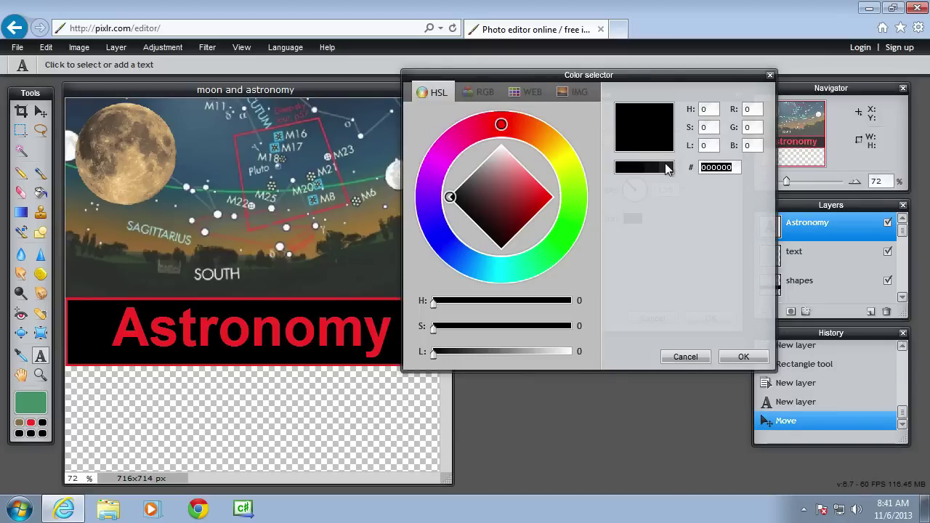
key(ctrl+v)
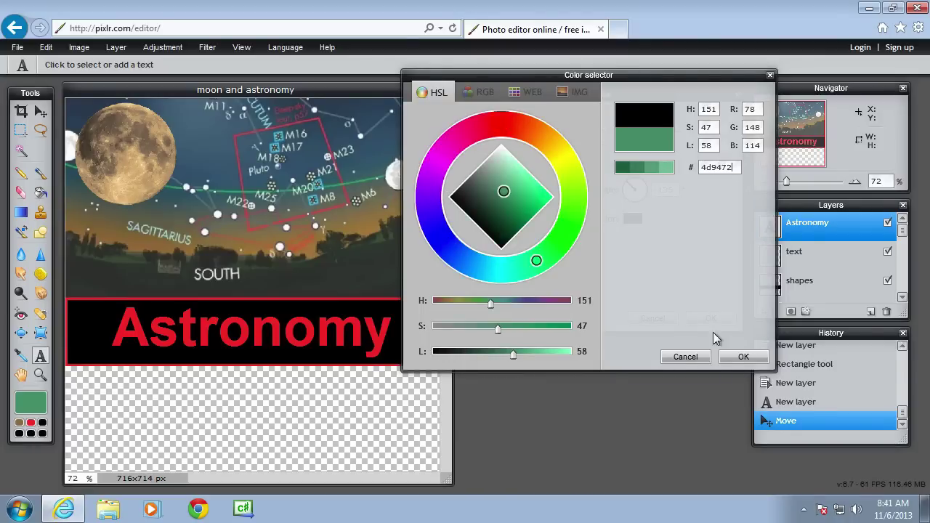
click(741, 360)
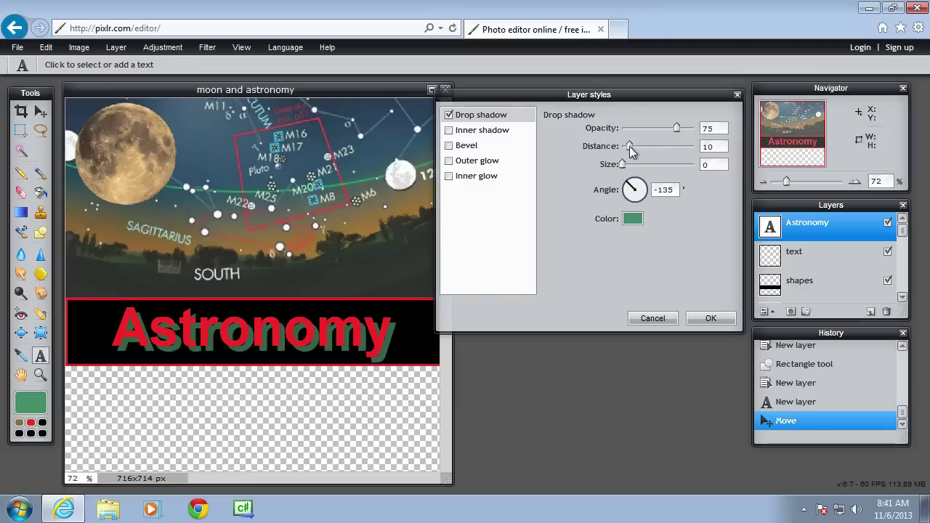
drag(630, 149, 625, 144)
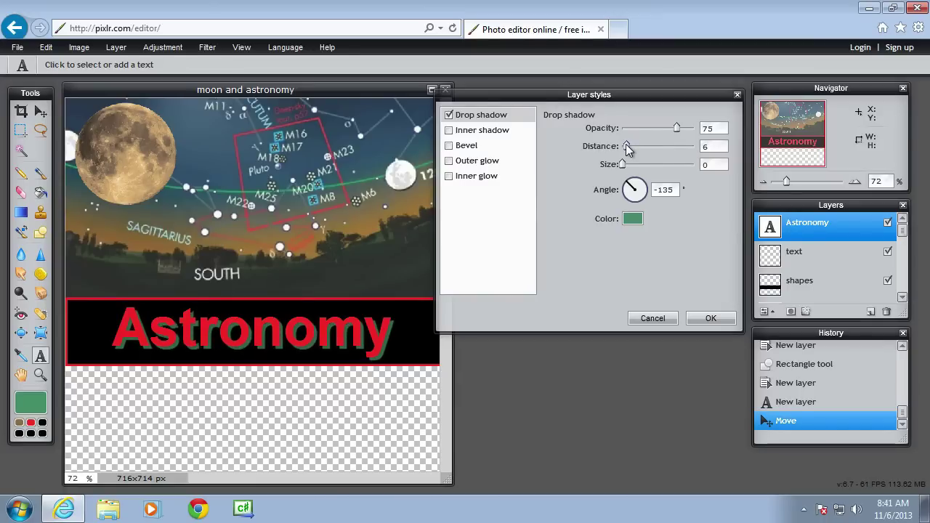
click(708, 319)
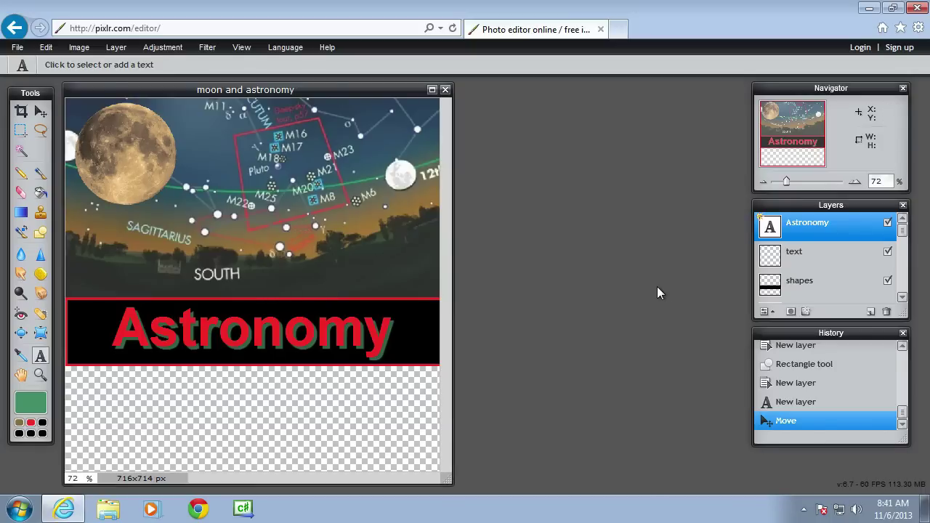
Step: Flatten the image and marquee-select the 707×511 area covering the photo and black band
click(114, 47)
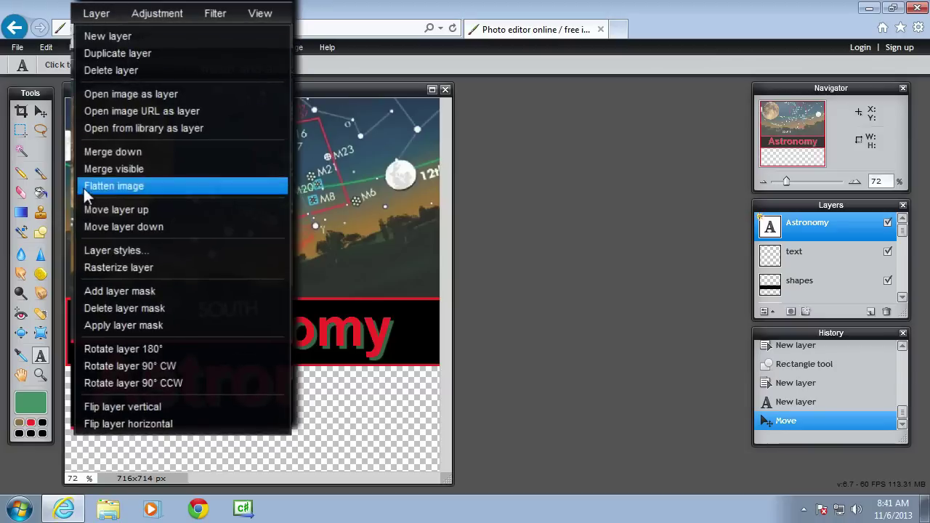
click(92, 188)
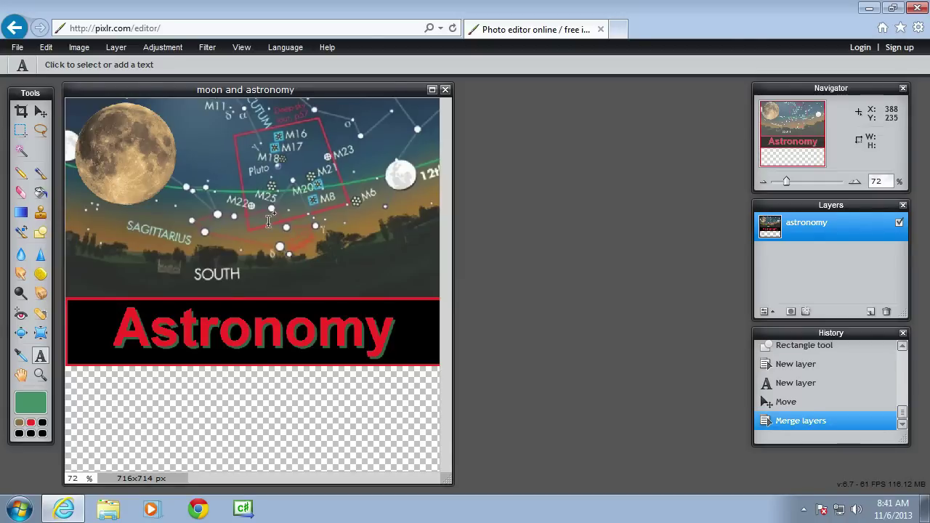
key(m)
drag(419, 484, 553, 454)
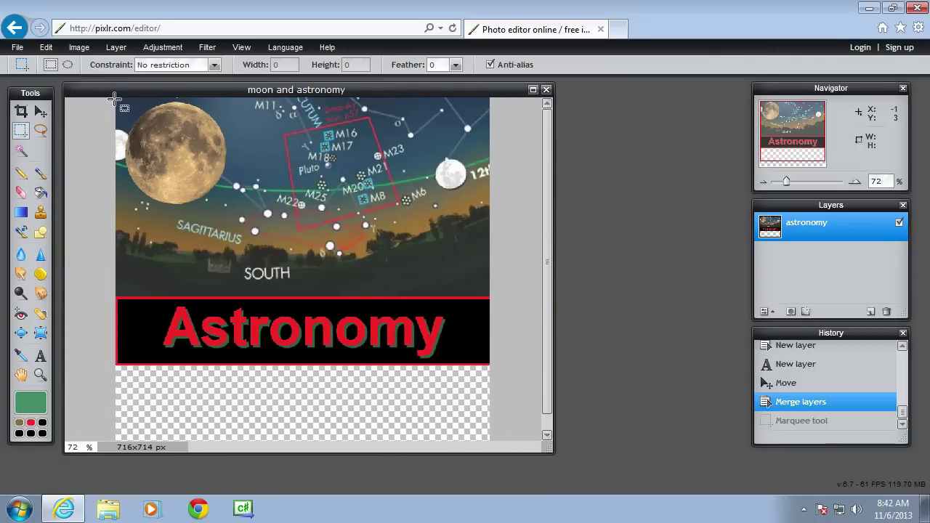
drag(115, 98, 485, 366)
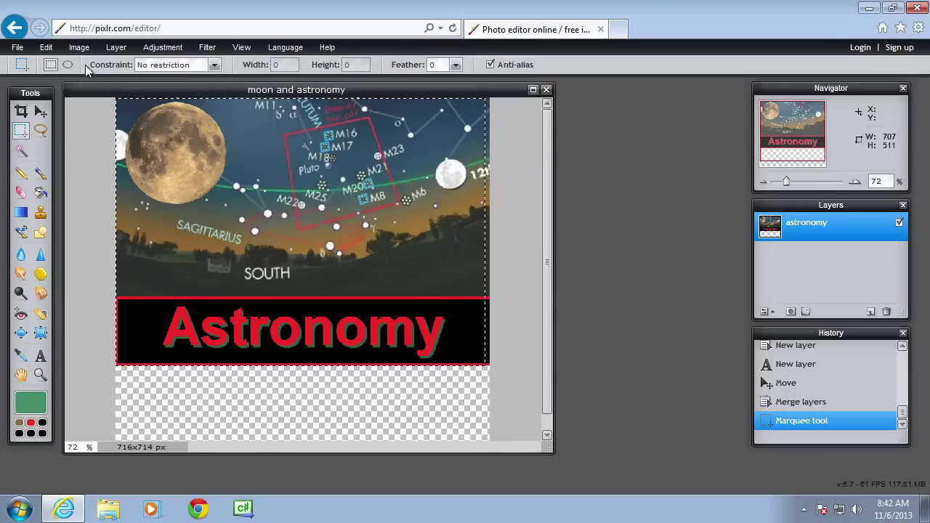
Step: Cut the selection into a new clipboard image named 'moon and astronomy' and discard the original
click(48, 48)
click(41, 107)
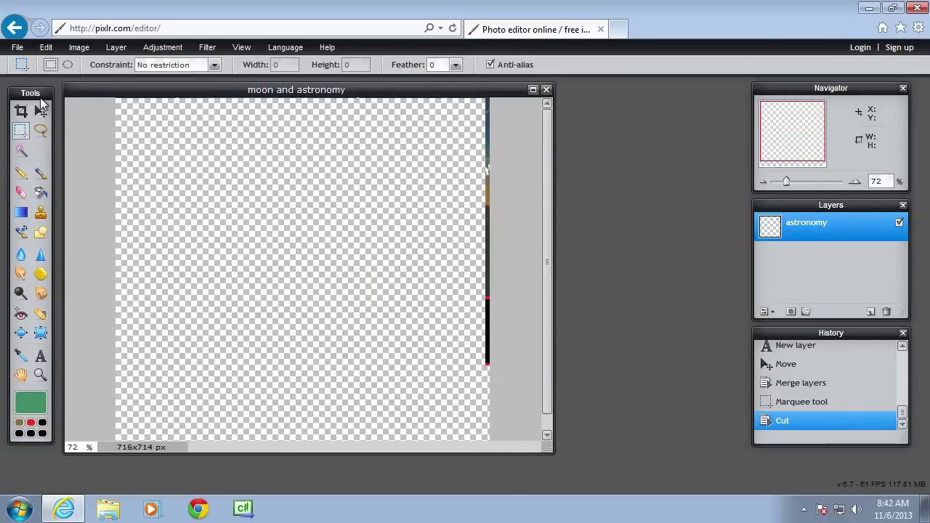
click(16, 47)
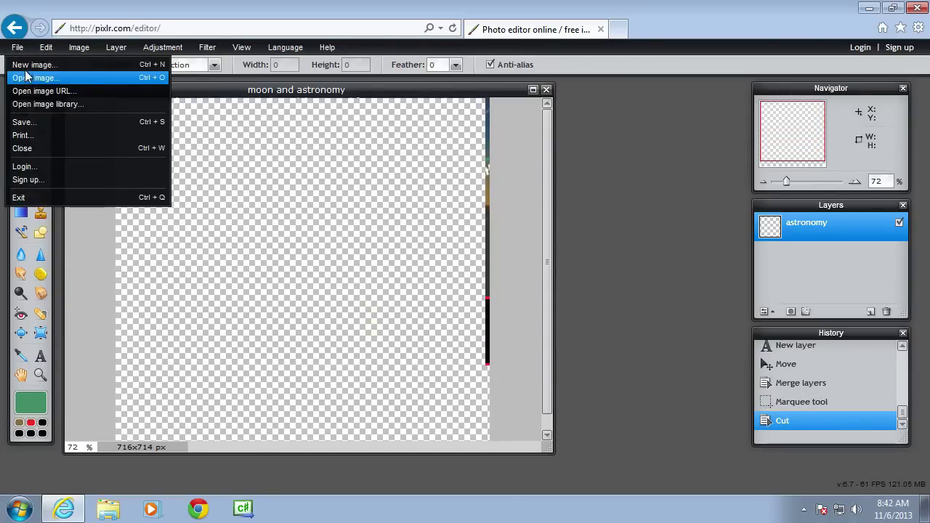
click(26, 66)
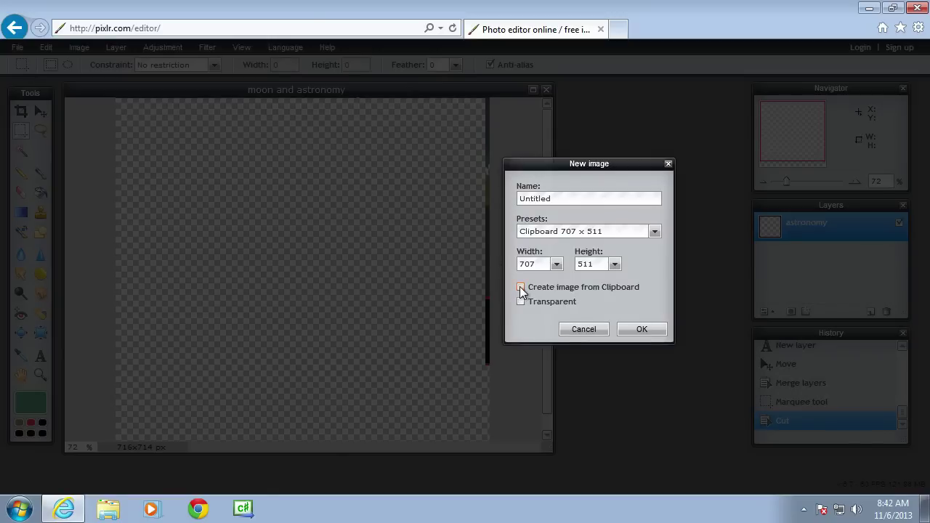
drag(557, 199, 477, 197)
text(moon and astronomy)
click(634, 330)
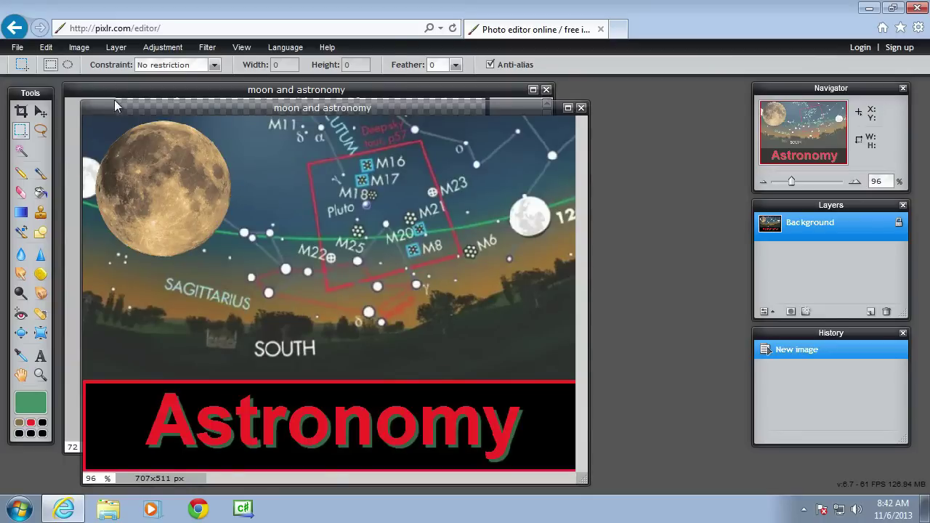
click(547, 89)
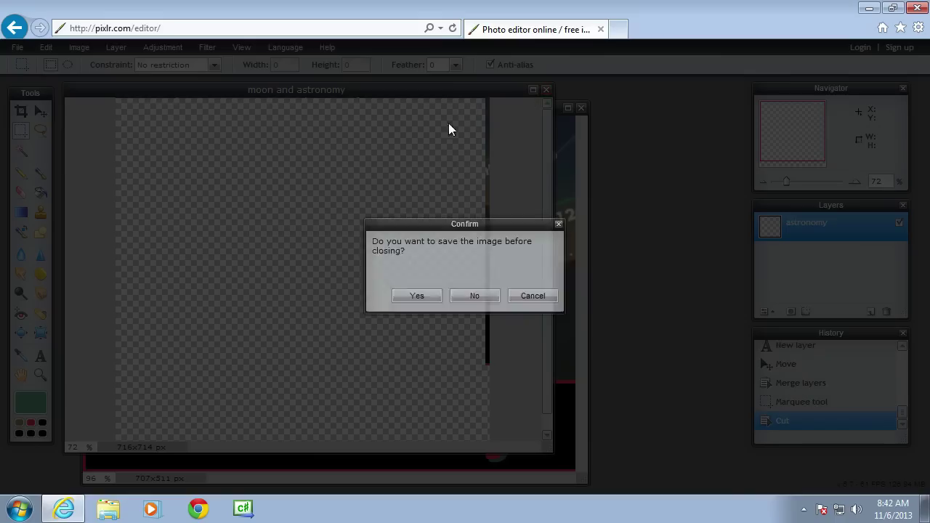
click(475, 295)
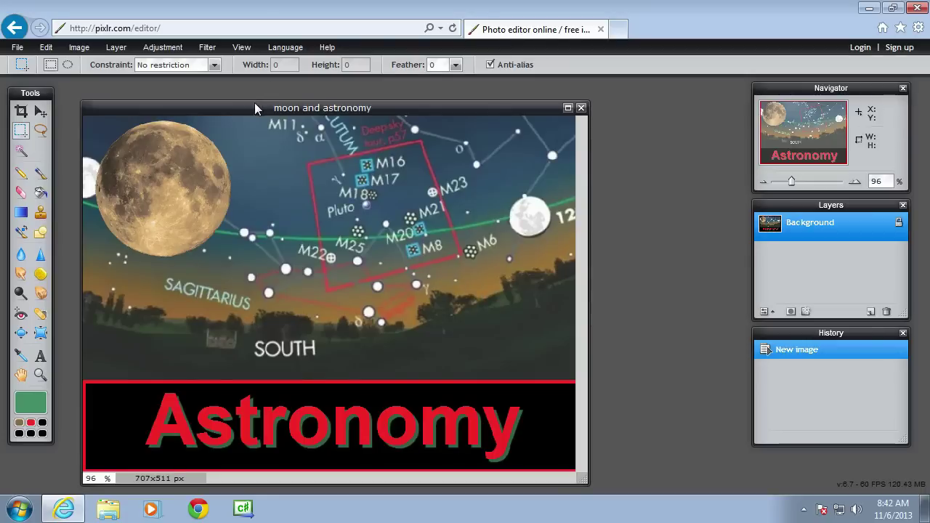
Step: Nudge the new banner image window slightly up and to the right
mouse_move(255, 108)
mouse_down()
mouse_move(263, 66)
mouse_move(269, 98)
mouse_up()
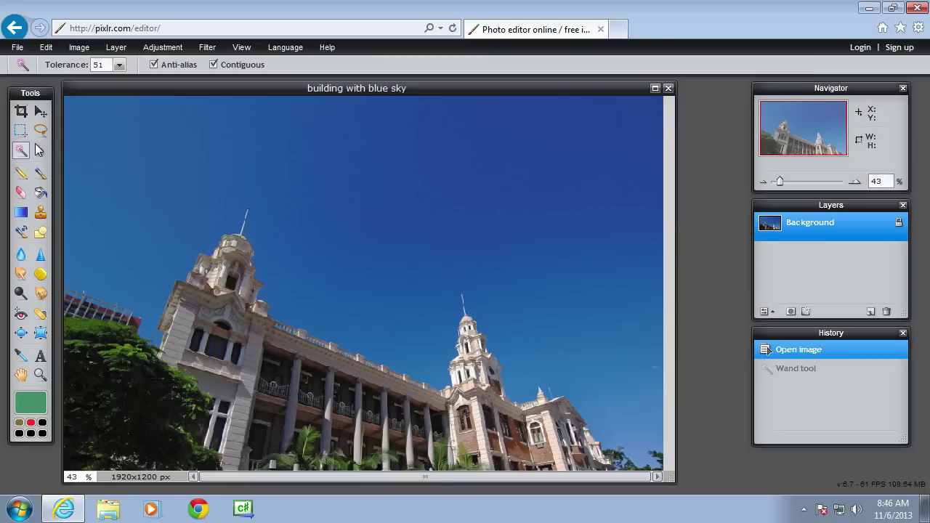
Step: Wand-select the blue sky, then invert it so the building and trees are selected
click(105, 155)
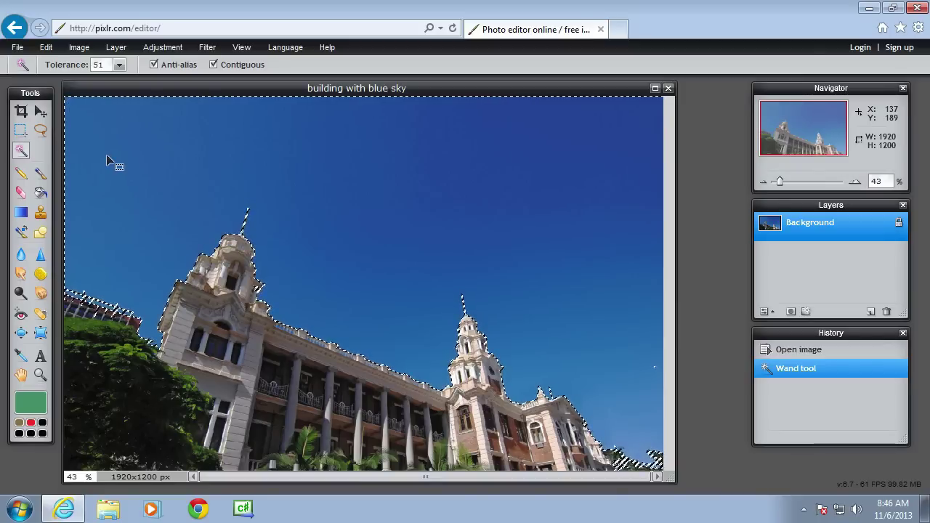
click(46, 47)
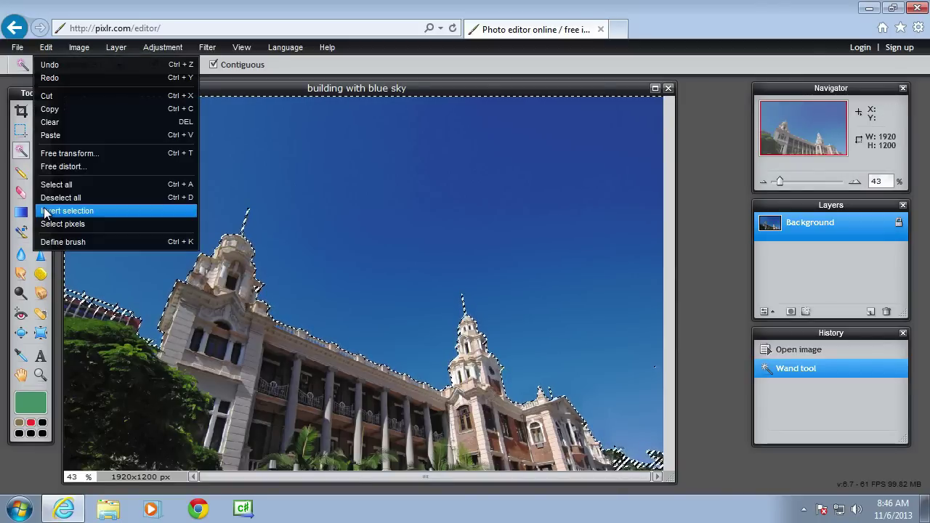
click(46, 212)
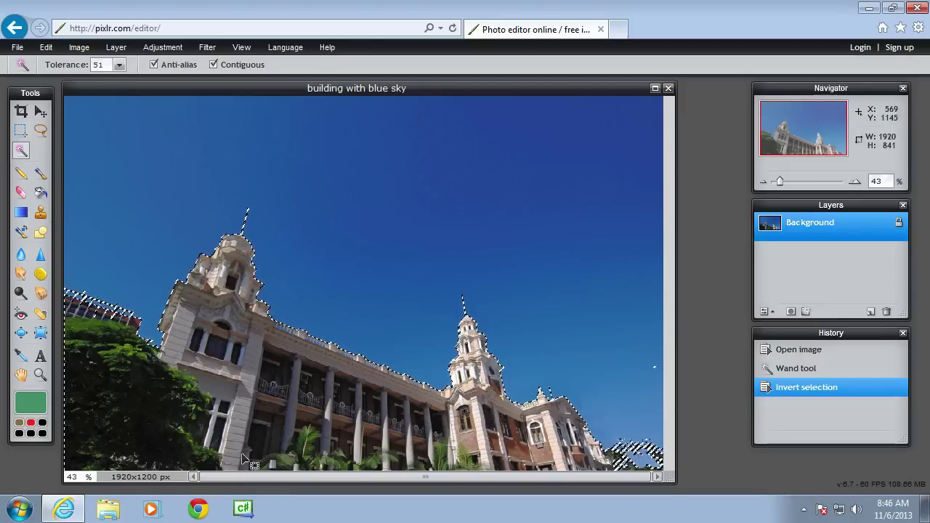
key(ctrl+shift+n)
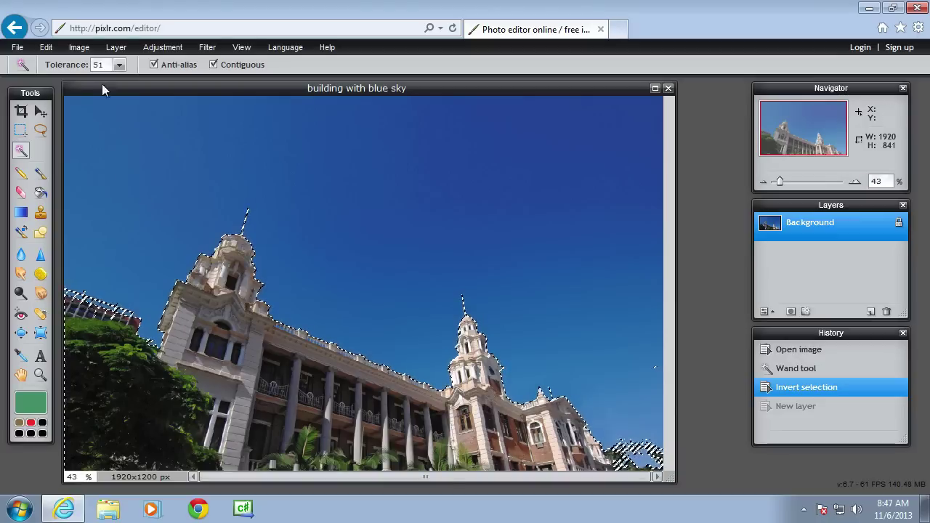
click(46, 48)
Step: Copy the building, add a layer named 'building', and unlock and hide the Background
click(49, 108)
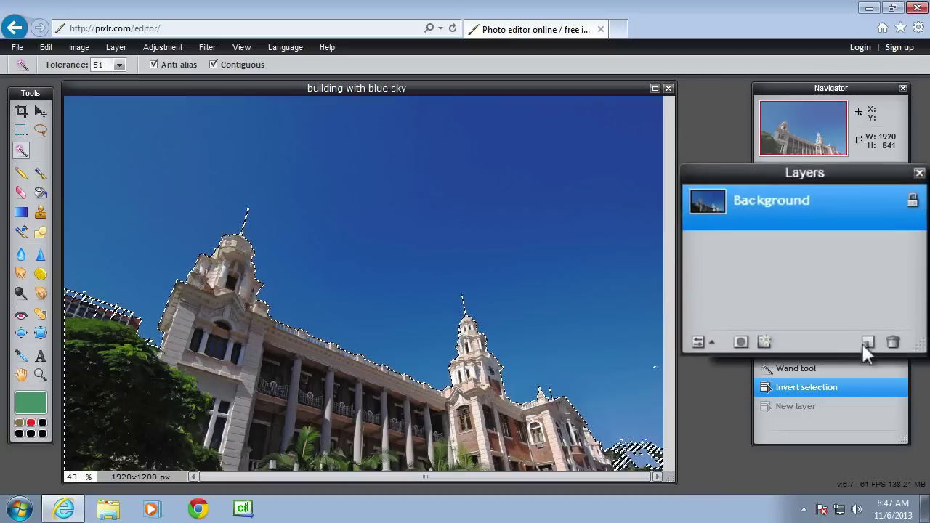
click(870, 311)
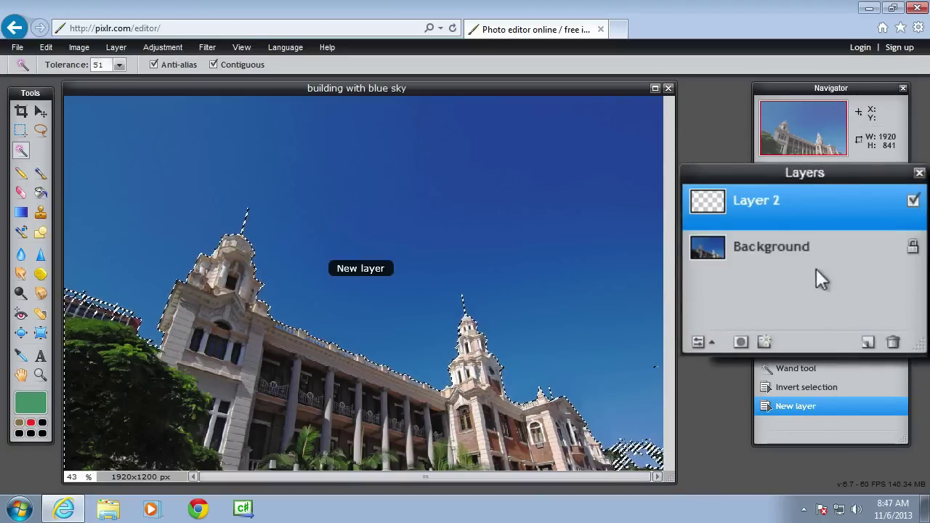
double_click(746, 209)
text(b)
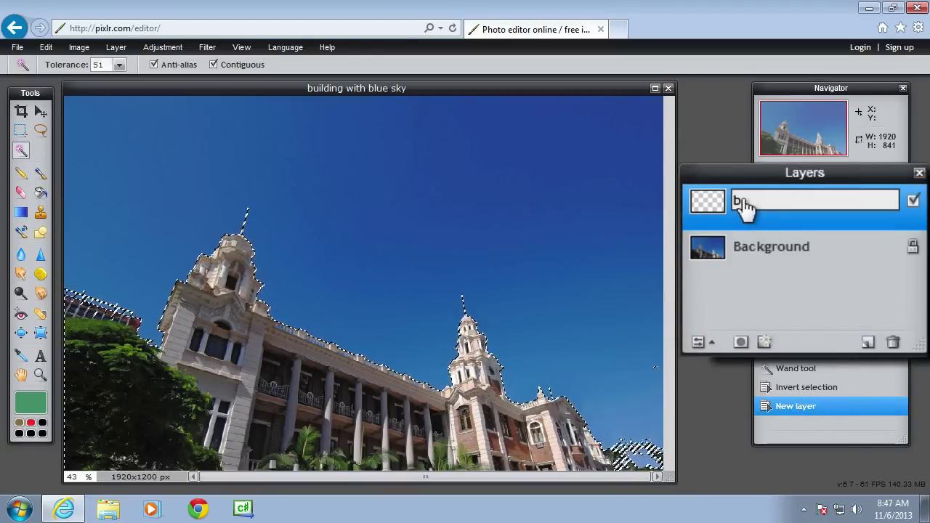
text(uilding)
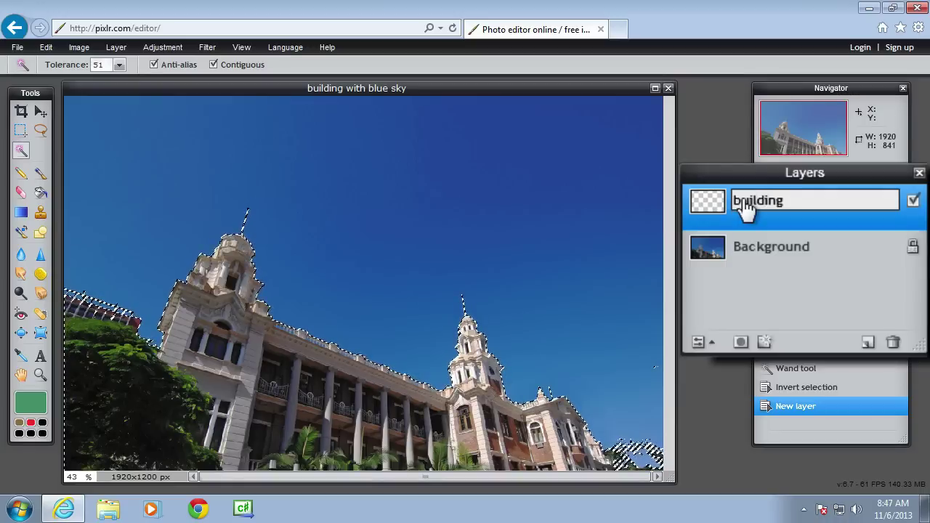
click(913, 251)
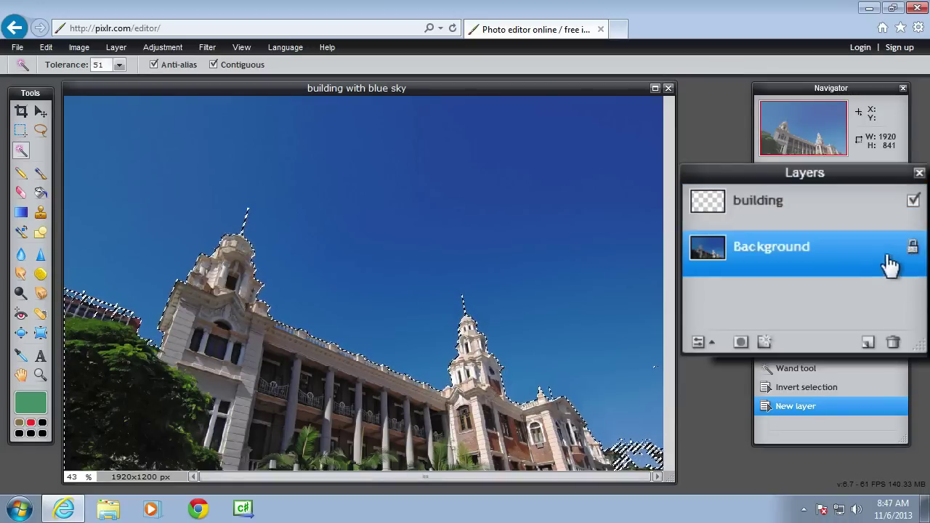
double_click(913, 253)
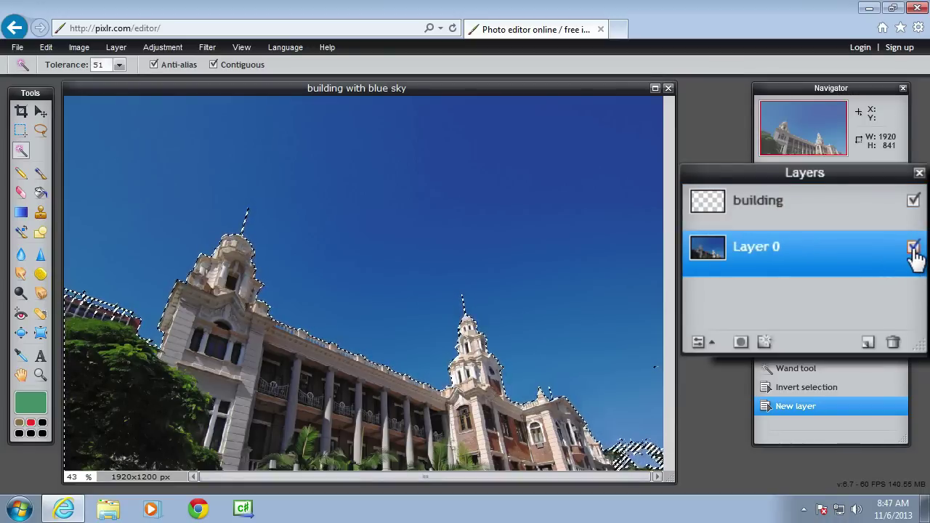
click(912, 249)
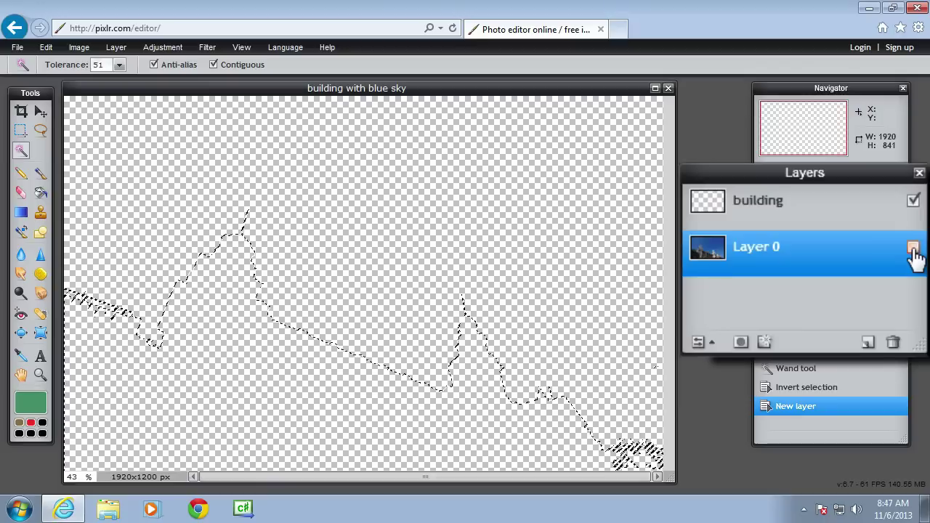
Step: Paste the building as a new layer and move it lower in the frame
click(768, 206)
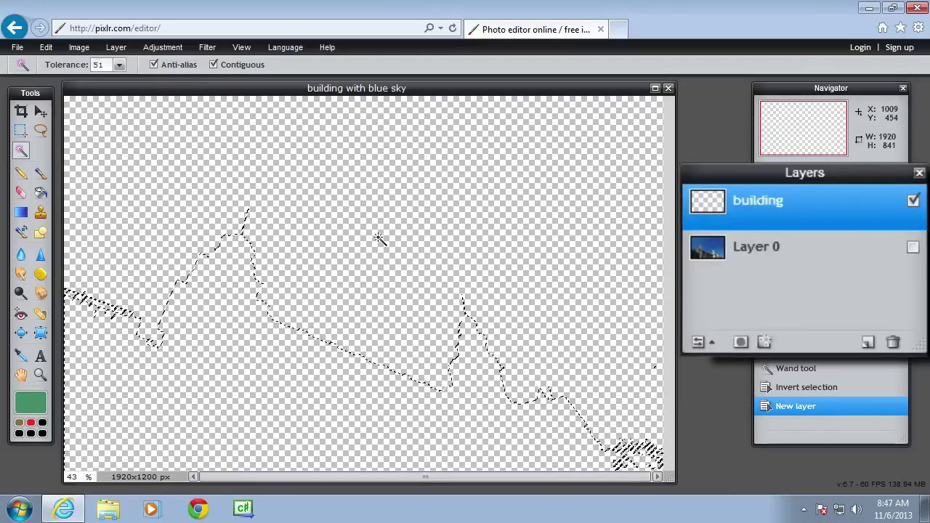
right_click(317, 214)
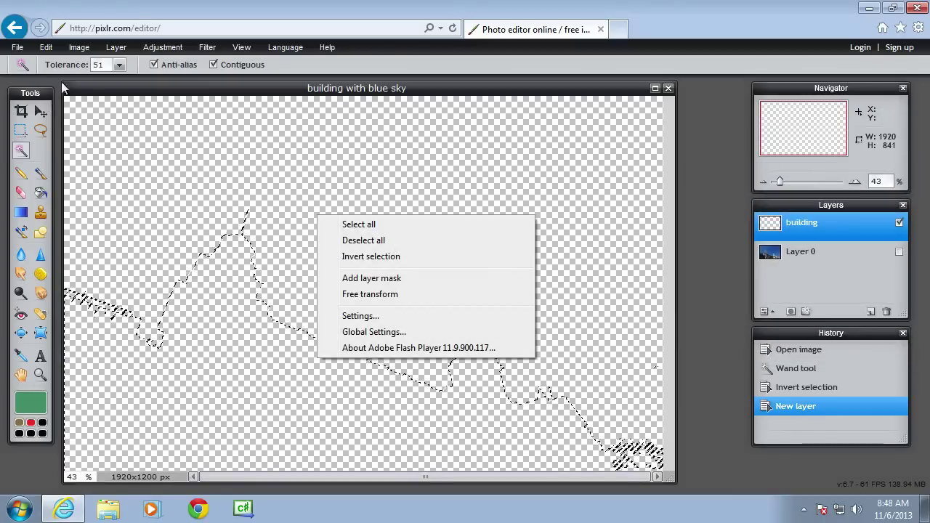
click(46, 47)
click(52, 131)
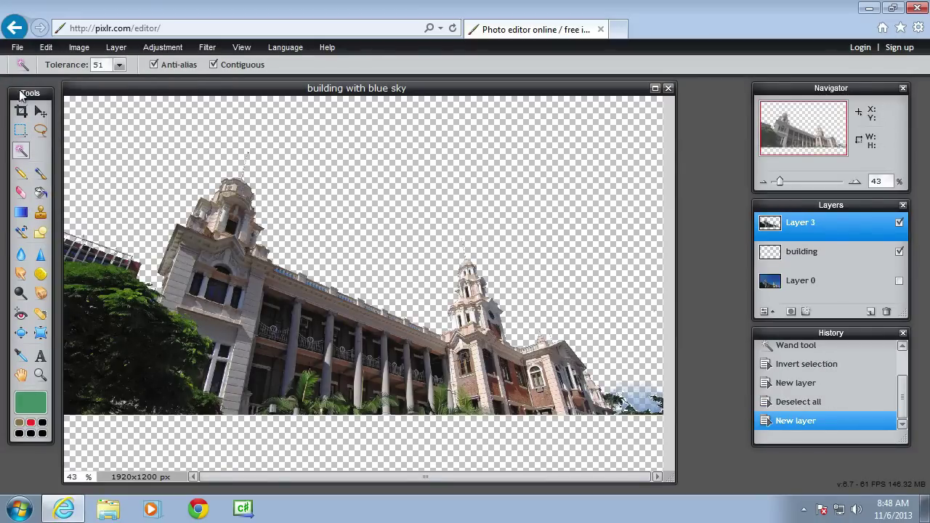
click(40, 111)
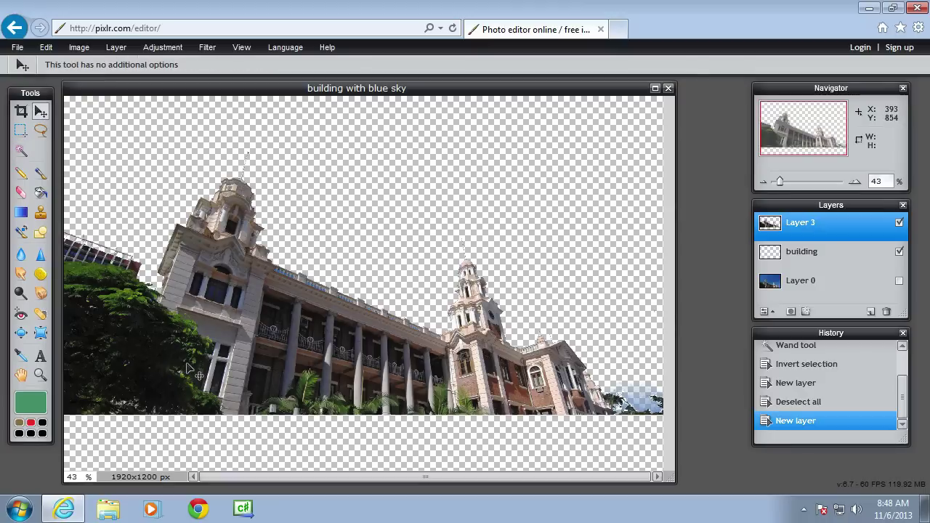
drag(188, 371, 187, 429)
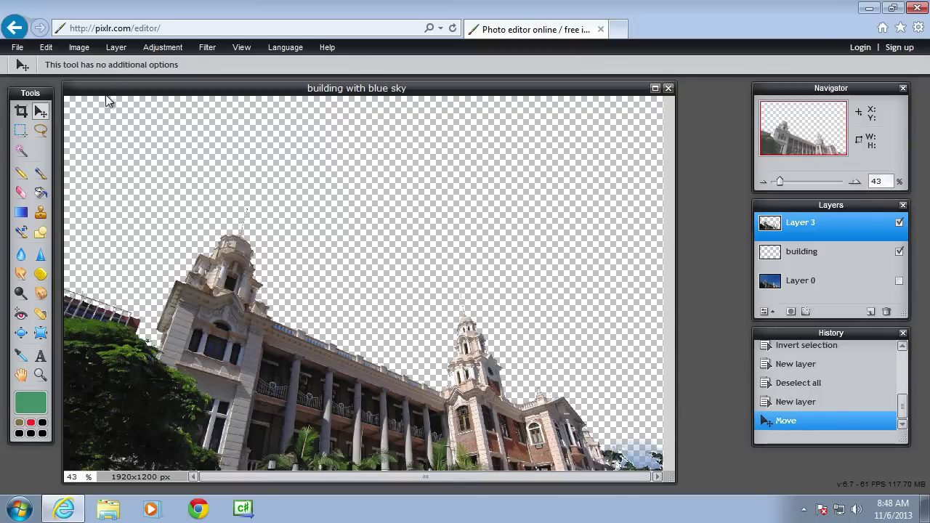
Step: Open the gray sky picture as a layer named 'gray sky' beneath the building's Layer 3
click(112, 48)
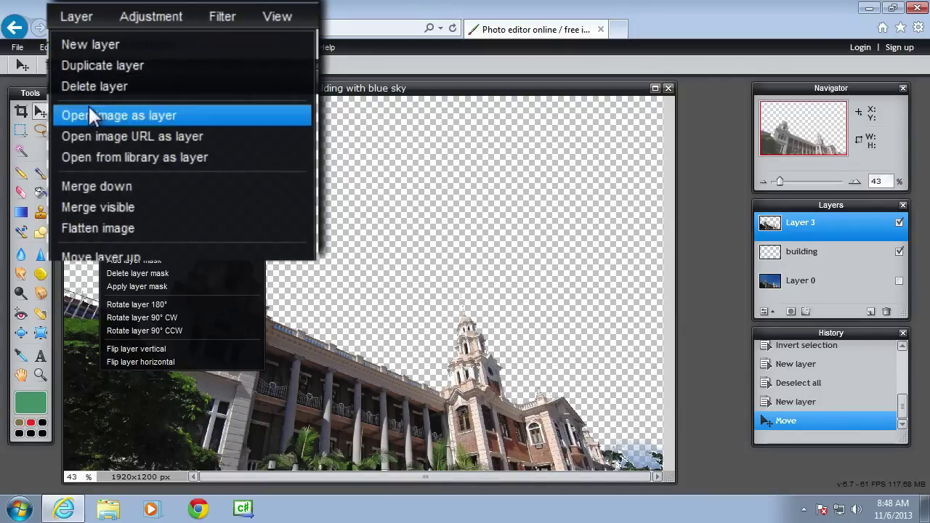
click(124, 107)
double_click(122, 129)
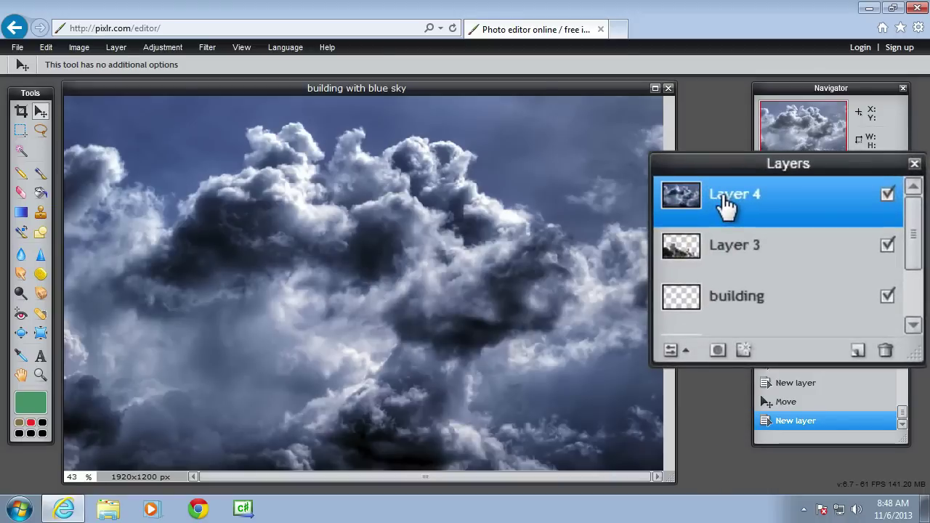
double_click(725, 198)
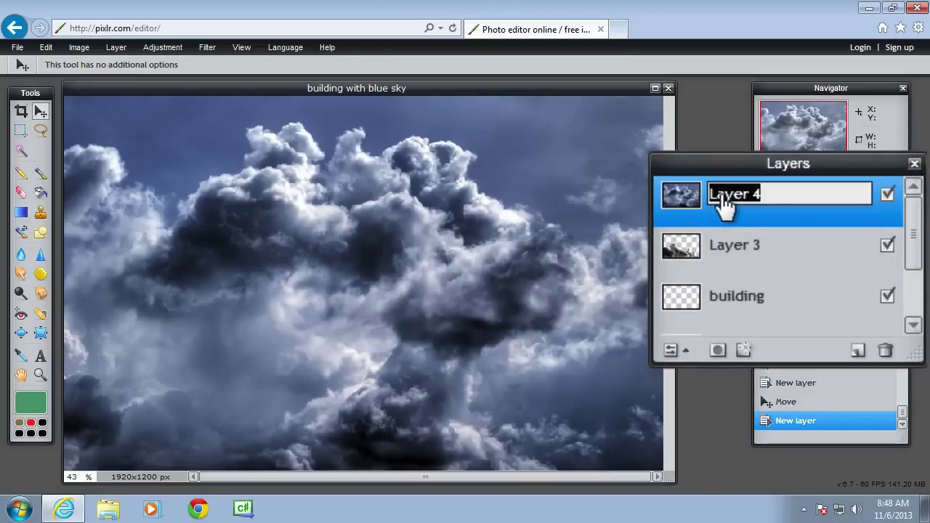
text(gray sk)
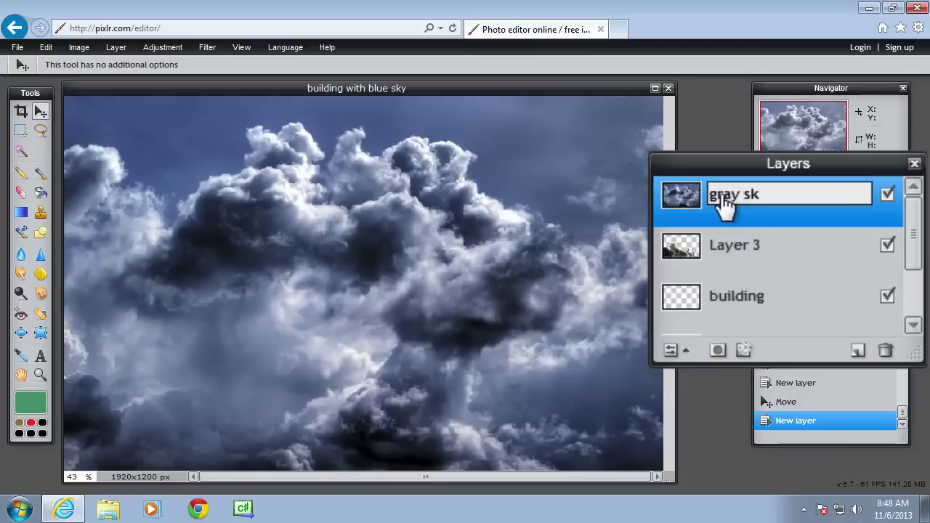
text(y)
click(729, 264)
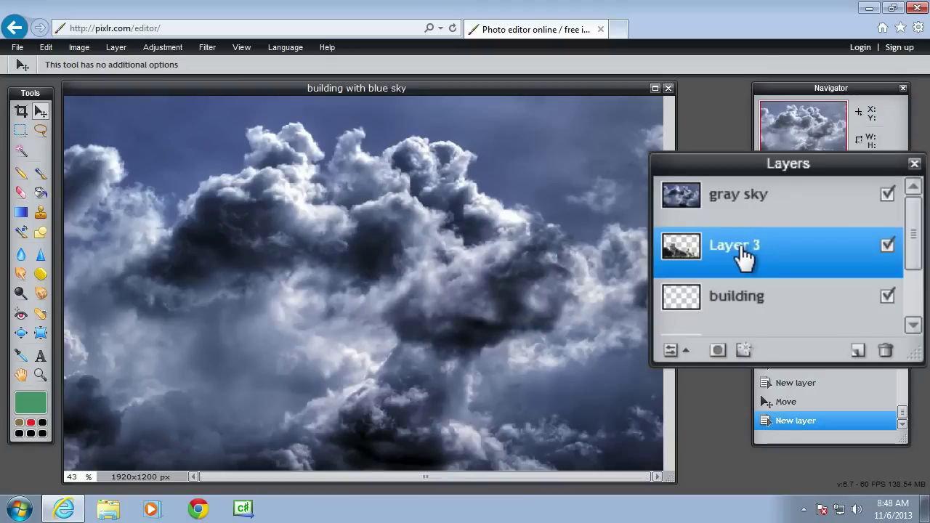
drag(744, 254, 741, 204)
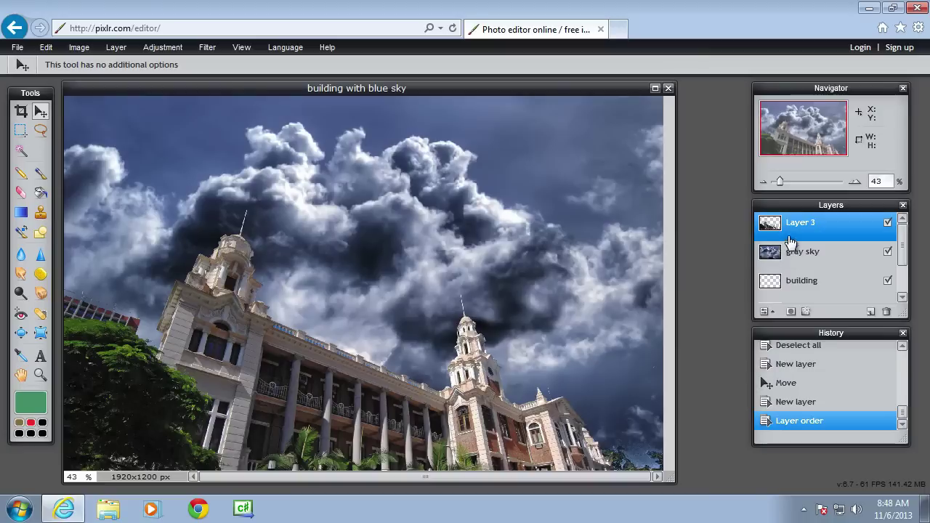
Step: Save the image as a JPEG named 'building with gray sky', replacing 'blue' with 'gray'
click(17, 48)
click(22, 123)
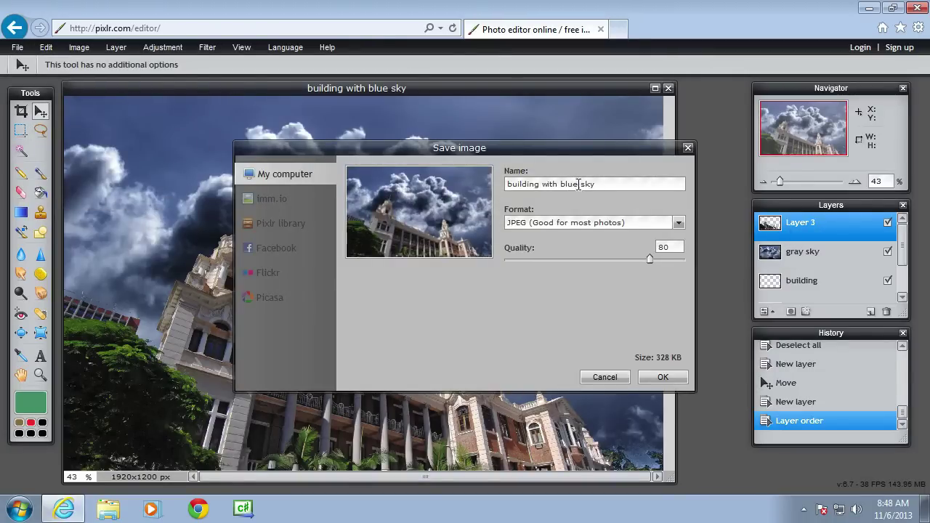
key(BackSpace)
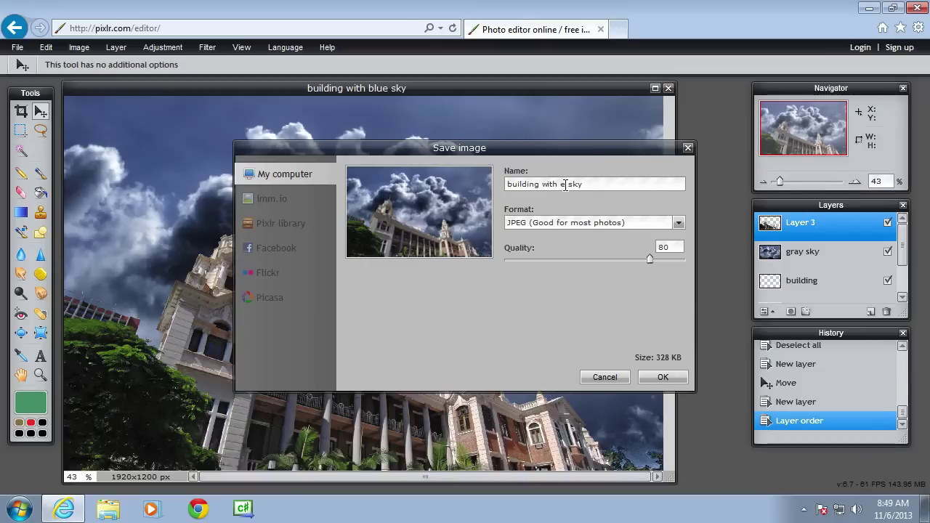
text(gray)
key(Return)
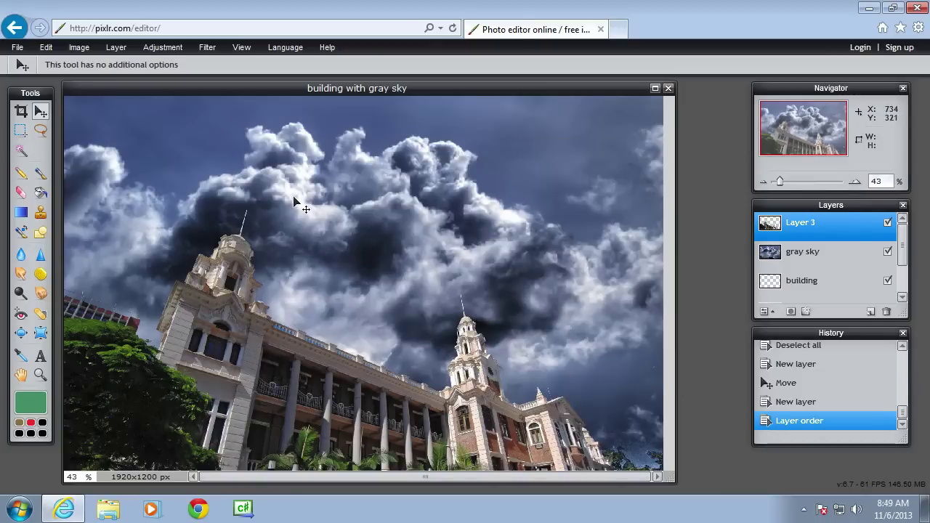